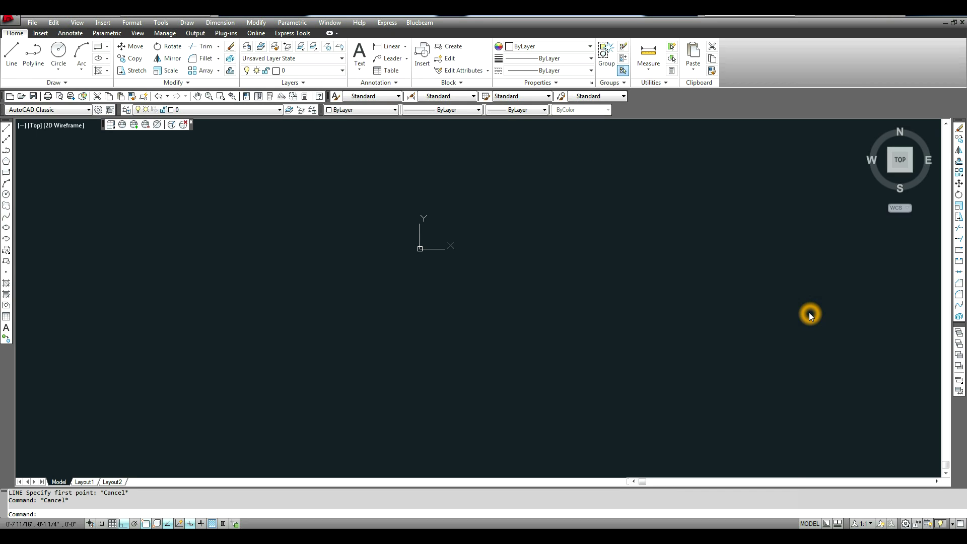
Step: Start a door jamb polyline at 0,0 with a 2" horizontal bottom edge and a 4" vertical side going up
{"action": "middle_click_drag", "start_coordinate": [837, 371], "coordinate": [685, 366]}
{"action": "key", "text": "Return"}
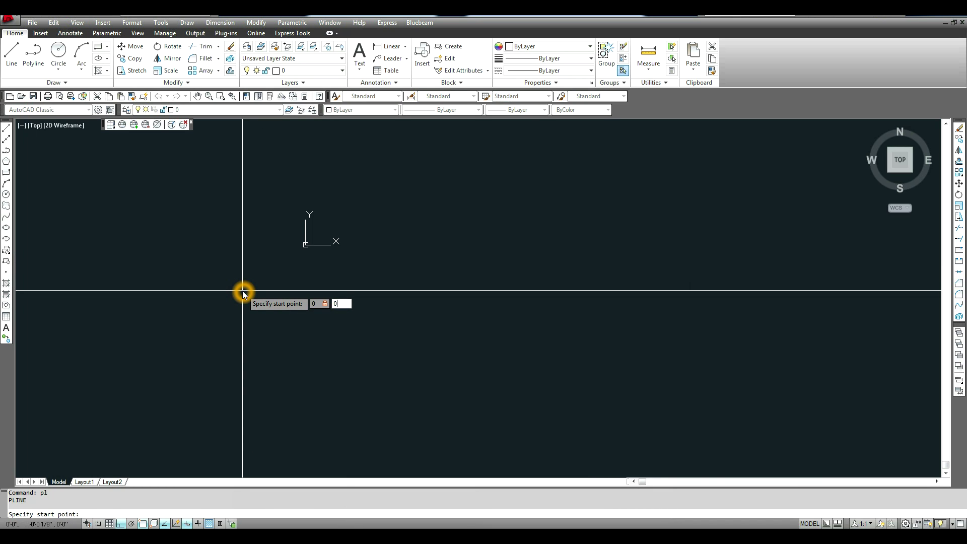
{"action": "key", "text": "Return"}
{"action": "middle_click_drag", "start_coordinate": [302, 220], "coordinate": [263, 363]}
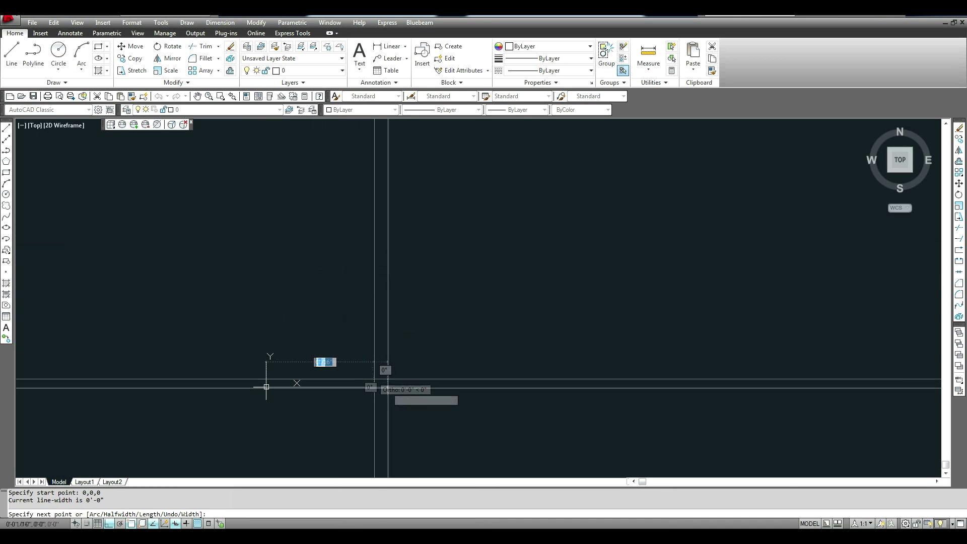
{"action": "type", "text": "2"}
{"action": "key", "text": "Return"}
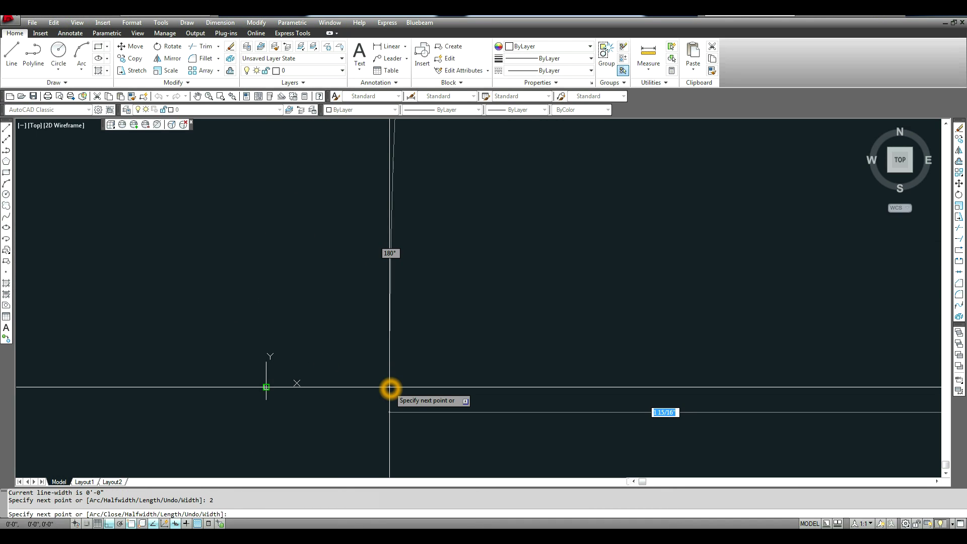
{"action": "scroll", "coordinate": [508, 173], "scroll_direction": "down", "scroll_amount": 4}
{"action": "middle_click_drag", "start_coordinate": [661, 228], "coordinate": [229, 287]}
{"action": "scroll", "coordinate": [217, 285], "scroll_direction": "down", "scroll_amount": 6}
{"action": "type", "text": "4"}
{"action": "key", "text": "Return"}
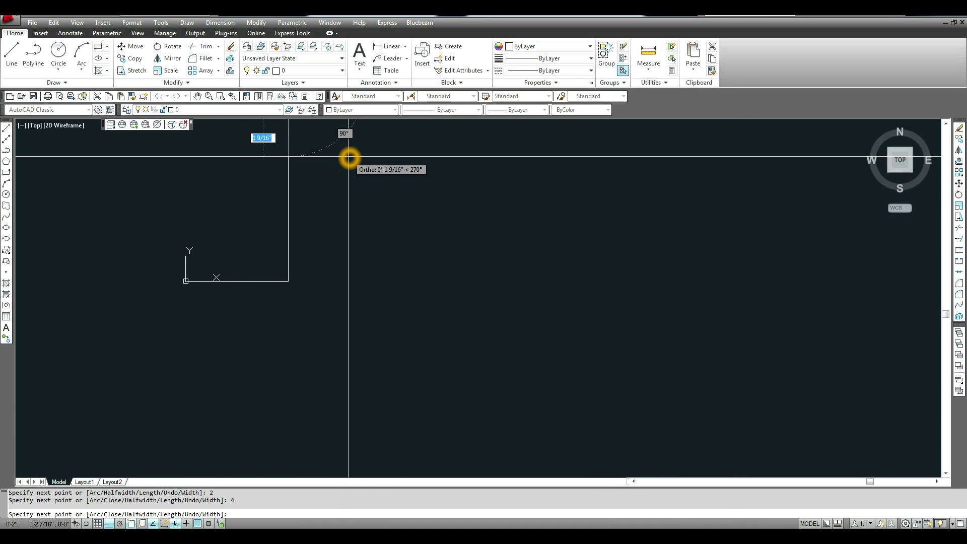
Step: Add the jamb's 2" top edge and close the polyline into a rectangle
{"action": "scroll", "coordinate": [348, 161], "scroll_direction": "down", "scroll_amount": 4}
{"action": "type", "text": "2"}
{"action": "key", "text": "Return"}
{"action": "type", "text": "c"}
{"action": "key", "text": "Return"}
{"action": "scroll", "coordinate": [477, 283], "scroll_direction": "down", "scroll_amount": 2}
{"action": "middle_click_drag", "start_coordinate": [479, 283], "coordinate": [322, 340]}
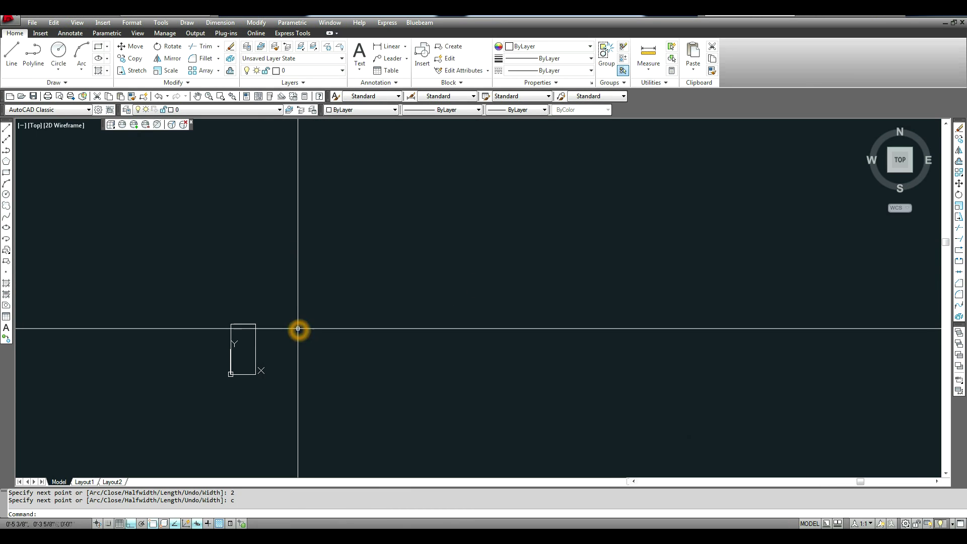
Step: Draw the door leaf with lines from the jamb's upper-right corner, 3'6" tall and 2" wide, closing the outline
{"action": "type", "text": "l"}
{"action": "key", "text": "Return"}
{"action": "scroll", "coordinate": [268, 326], "scroll_direction": "down", "scroll_amount": 3}
{"action": "left_click", "coordinate": [265, 323]}
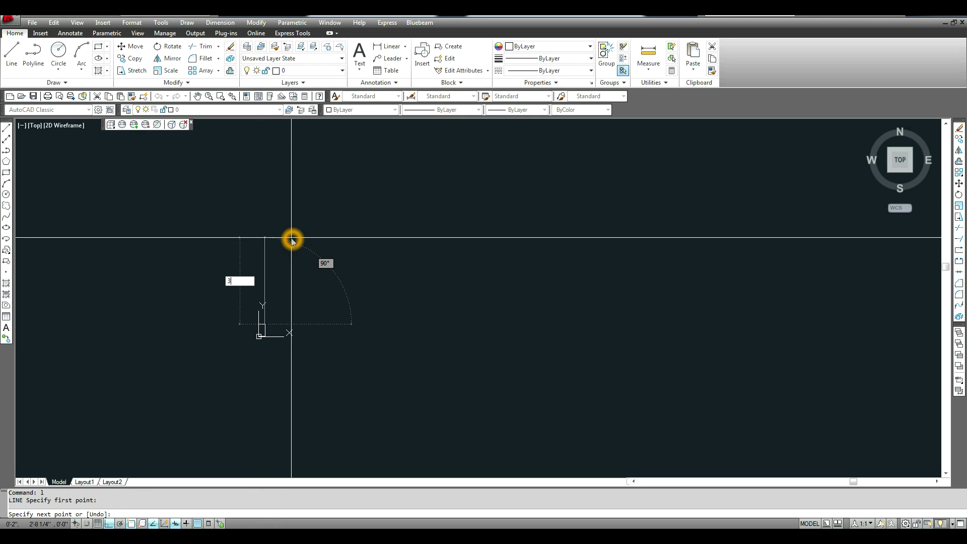
{"action": "key", "text": "Return"}
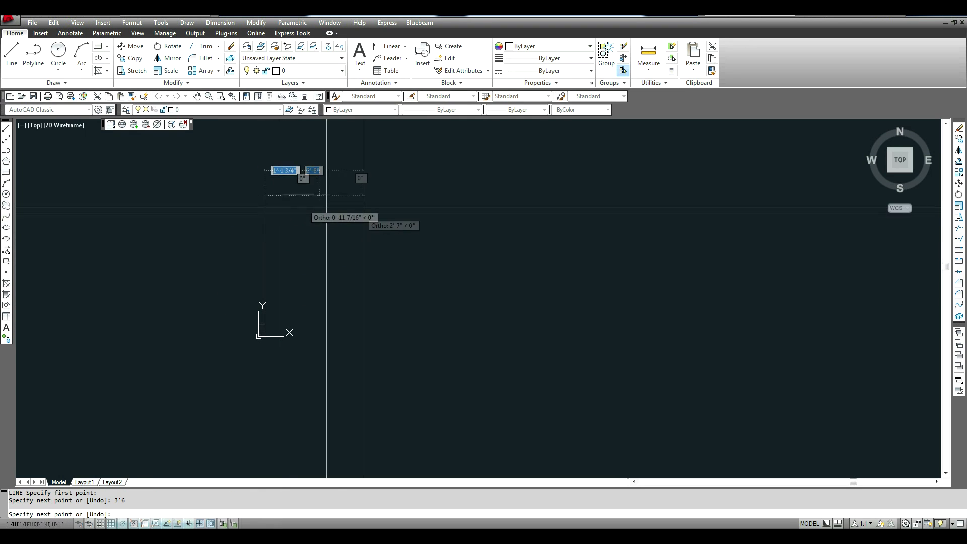
{"action": "scroll", "coordinate": [375, 217], "scroll_direction": "down", "scroll_amount": 3}
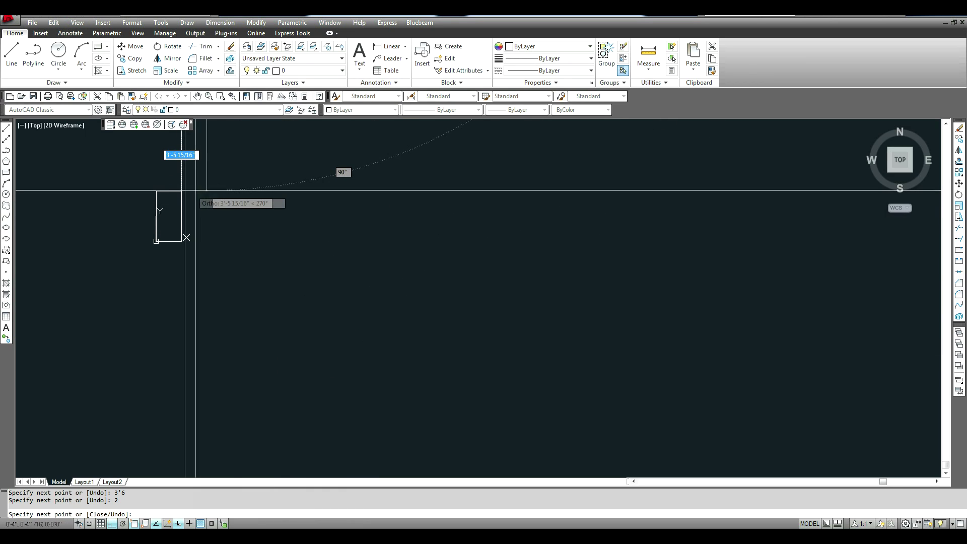
{"action": "left_click", "coordinate": [205, 190]}
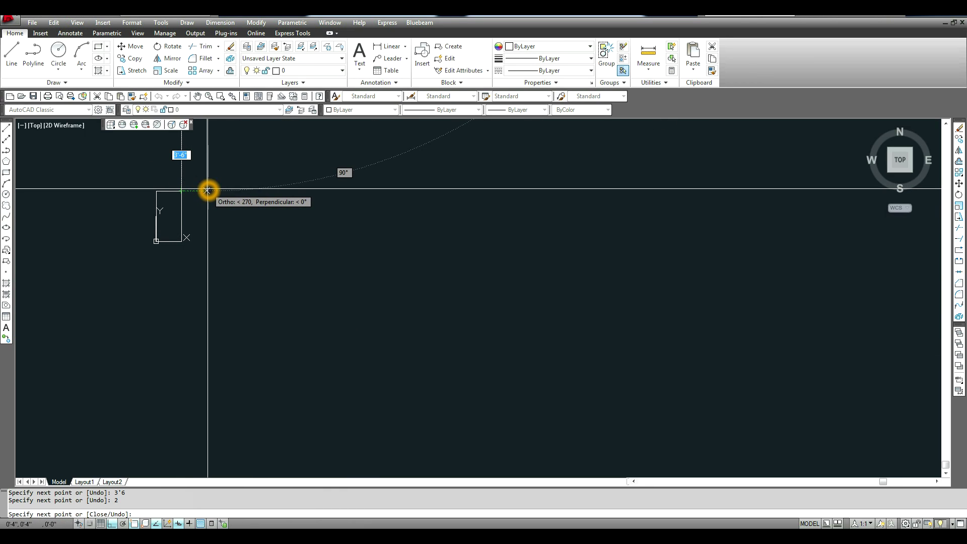
{"action": "left_click", "coordinate": [134, 209]}
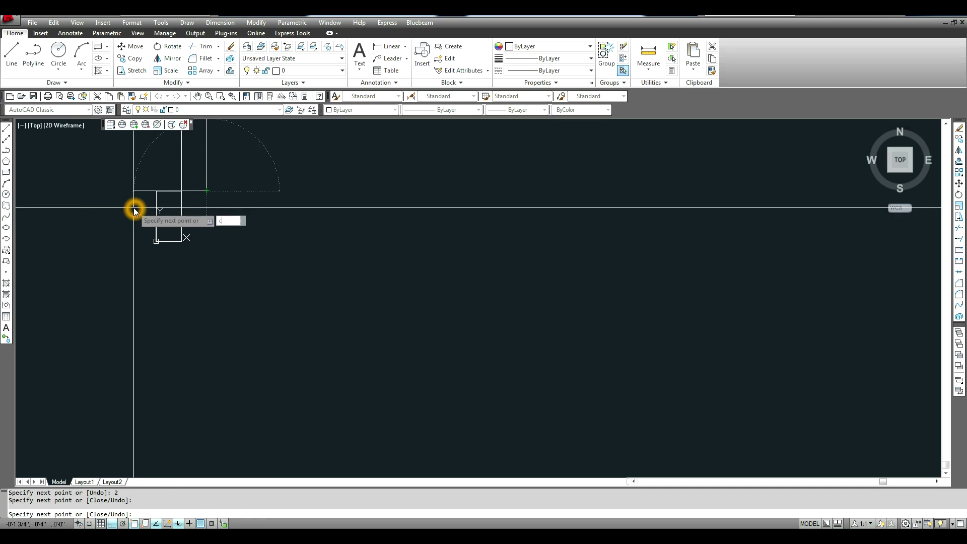
{"action": "type", "text": "c"}
{"action": "key", "text": "Return"}
Step: Draw the door swing circle centred on the jamb's upper-right corner and passing through the leaf's top-right corner
{"action": "scroll", "coordinate": [267, 320], "scroll_direction": "down", "scroll_amount": 2}
{"action": "type", "text": "c"}
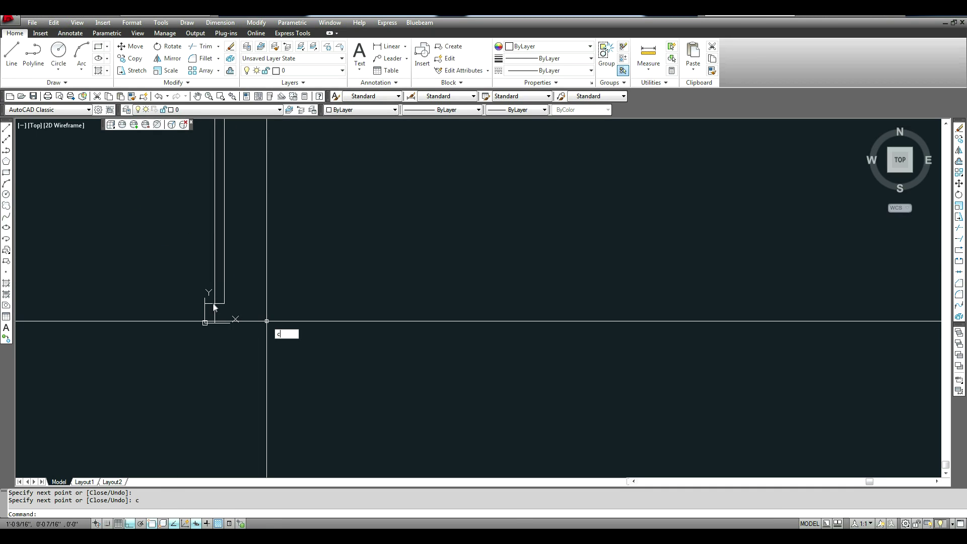
{"action": "left_click", "coordinate": [217, 305]}
{"action": "key", "text": "Return"}
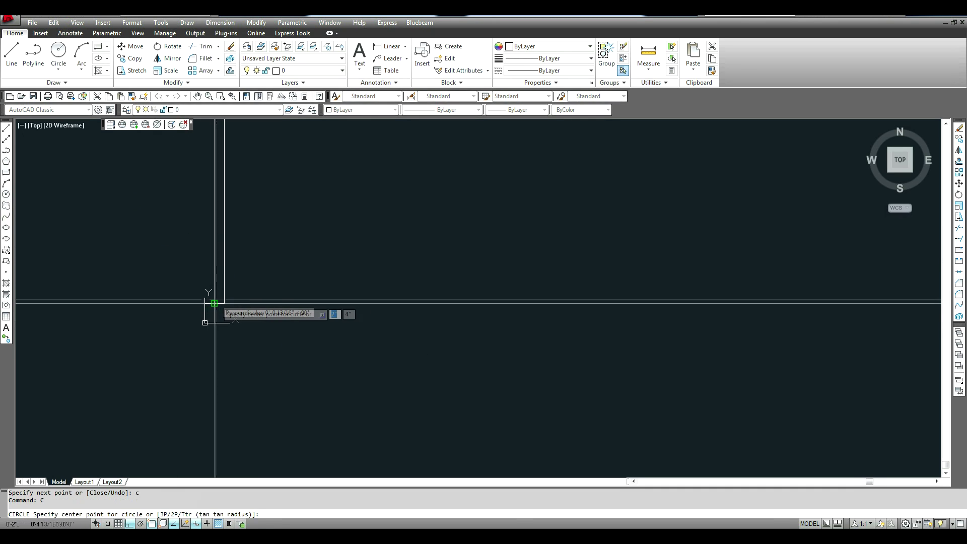
{"action": "left_click", "coordinate": [216, 304]}
{"action": "scroll", "coordinate": [217, 304], "scroll_direction": "down", "scroll_amount": 1}
{"action": "left_click", "coordinate": [226, 175]}
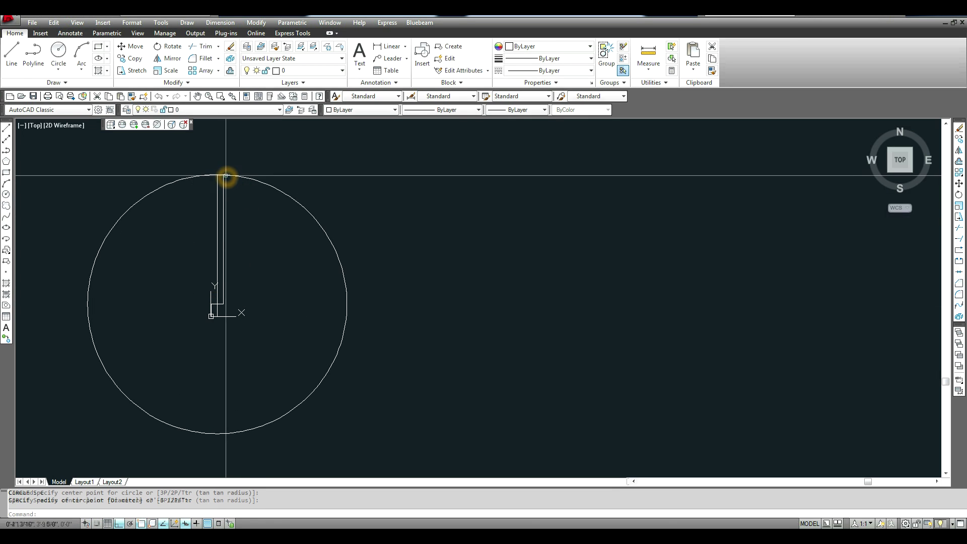
Step: Copy the jamb rectangle from its upper-left corner to the swing circle's right quadrant
{"action": "scroll", "coordinate": [219, 314], "scroll_direction": "up", "scroll_amount": 5}
{"action": "left_click", "coordinate": [219, 310]}
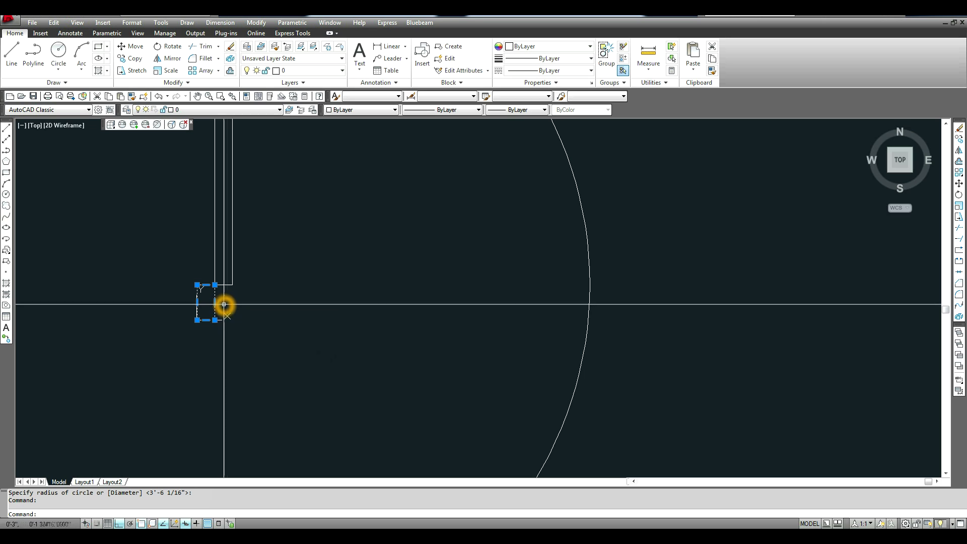
{"action": "type", "text": "co"}
{"action": "key", "text": "Return"}
{"action": "left_click", "coordinate": [197, 285]}
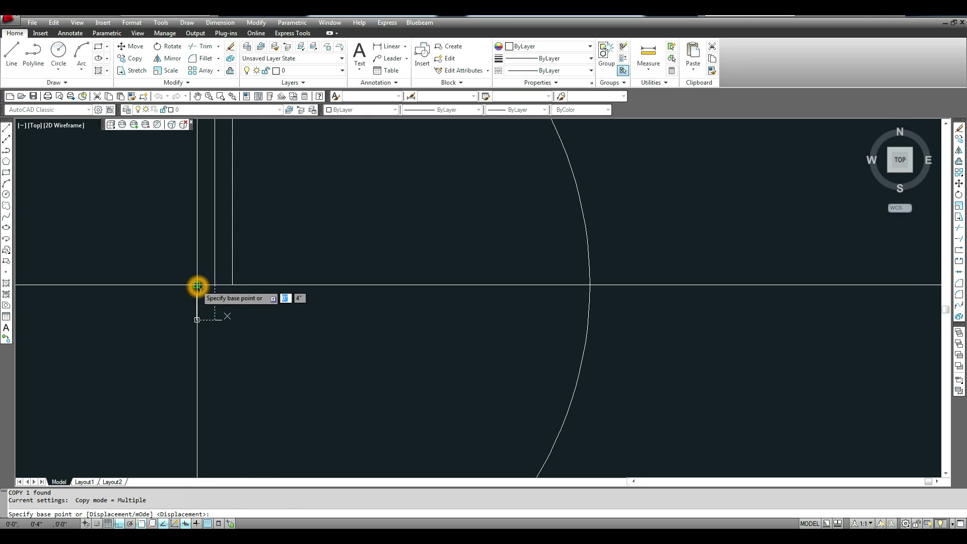
{"action": "left_click", "coordinate": [590, 287]}
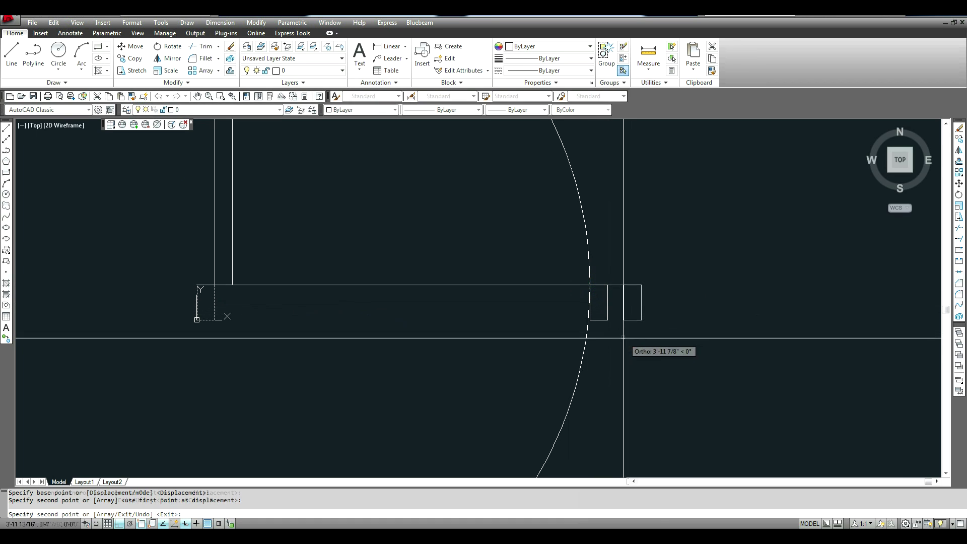
{"action": "key", "text": "Escape"}
Step: Trim the circle down to the quarter arc between the top of the door leaf and the opposite jamb
{"action": "scroll", "coordinate": [635, 316], "scroll_direction": "down", "scroll_amount": 2}
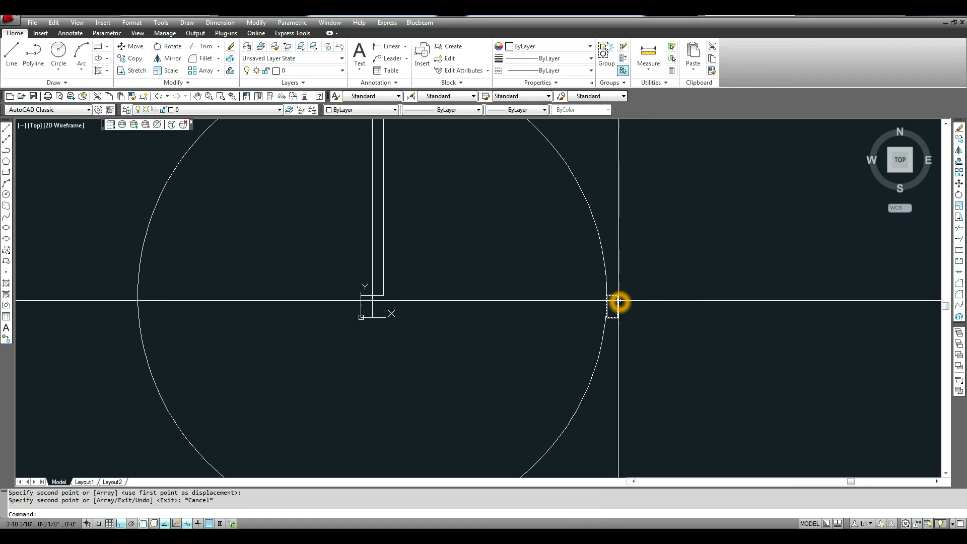
{"action": "type", "text": "tr"}
{"action": "key", "text": "Return"}
{"action": "key", "text": "Return"}
{"action": "left_click", "coordinate": [617, 335]}
{"action": "left_click", "coordinate": [541, 360]}
{"action": "scroll", "coordinate": [599, 355], "scroll_direction": "down", "scroll_amount": 3}
{"action": "key", "text": "Escape"}
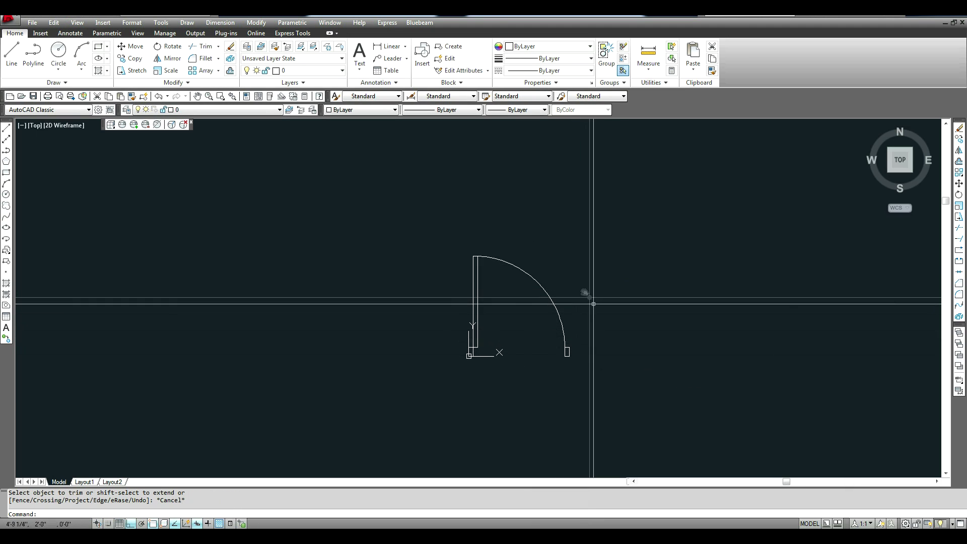
Step: Convert the whole door into a block named Door-3ft6in, with its base point on the hinge-side jamb's lower-left corner
{"action": "middle_click_drag", "start_coordinate": [587, 296], "coordinate": [520, 257]}
{"action": "left_click", "coordinate": [290, 175]}
{"action": "left_click", "coordinate": [611, 379]}
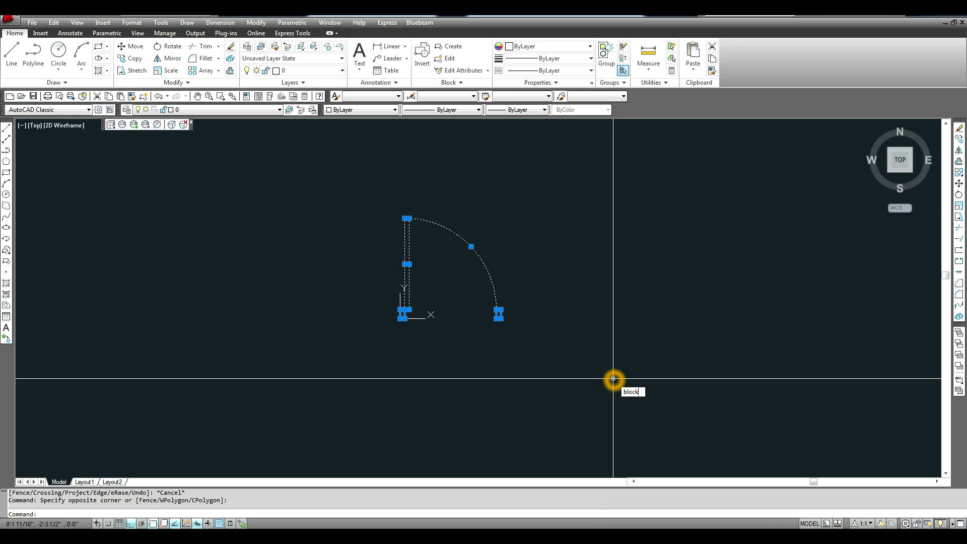
{"action": "key", "text": "Return"}
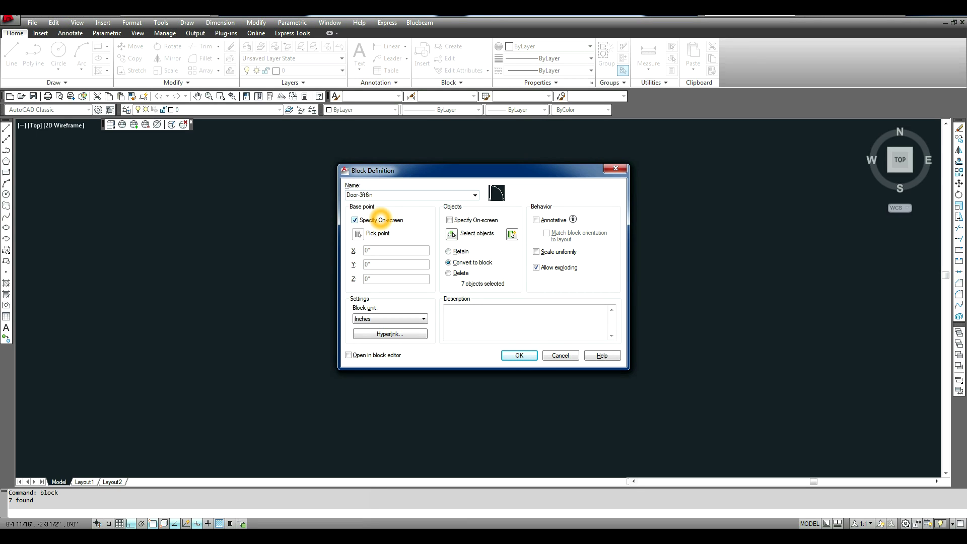
{"action": "left_click", "coordinate": [519, 356]}
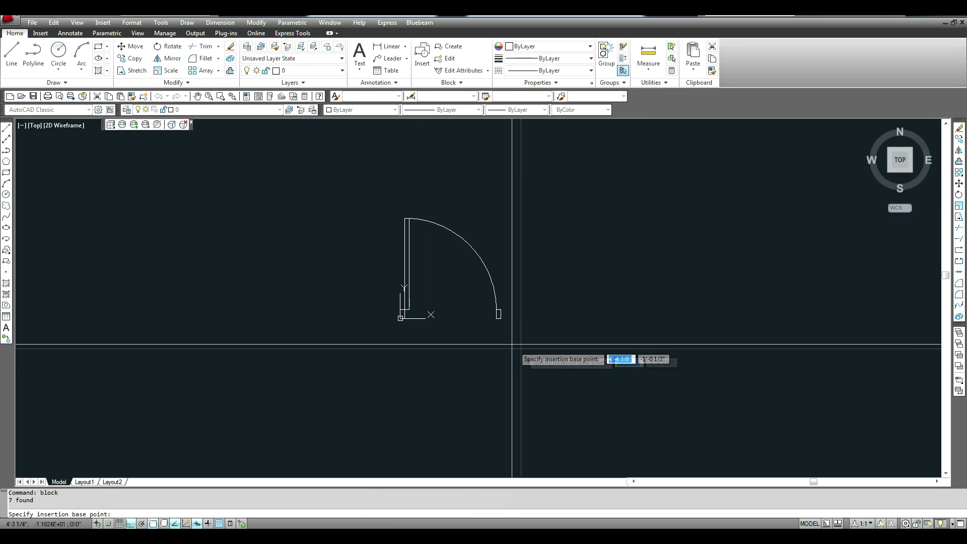
{"action": "scroll", "coordinate": [398, 302], "scroll_direction": "up", "scroll_amount": 6}
{"action": "left_click", "coordinate": [398, 303]}
Step: Open the door block in the Block Editor
{"action": "scroll", "coordinate": [428, 330], "scroll_direction": "down", "scroll_amount": 5}
{"action": "left_click", "coordinate": [438, 271]}
{"action": "right_click", "coordinate": [438, 271]}
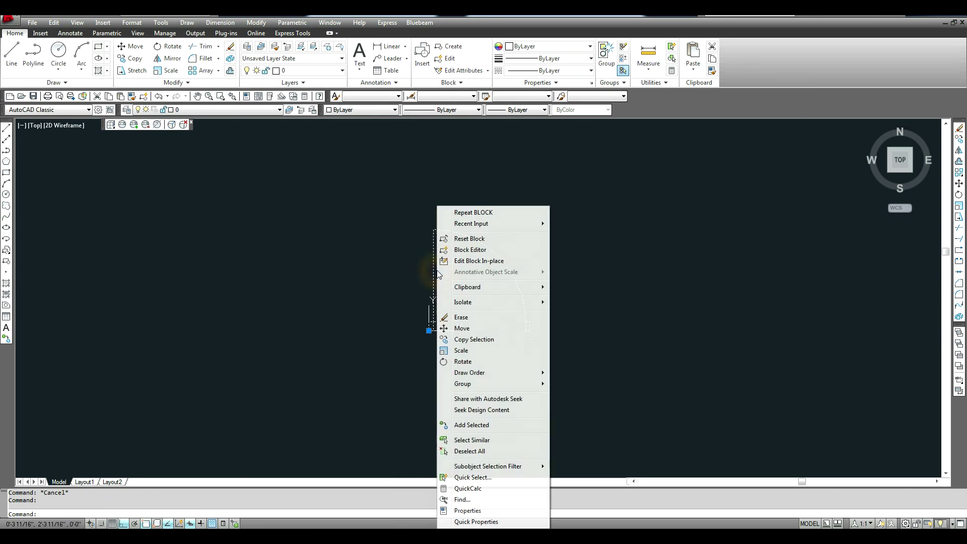
{"action": "left_click", "coordinate": [497, 251]}
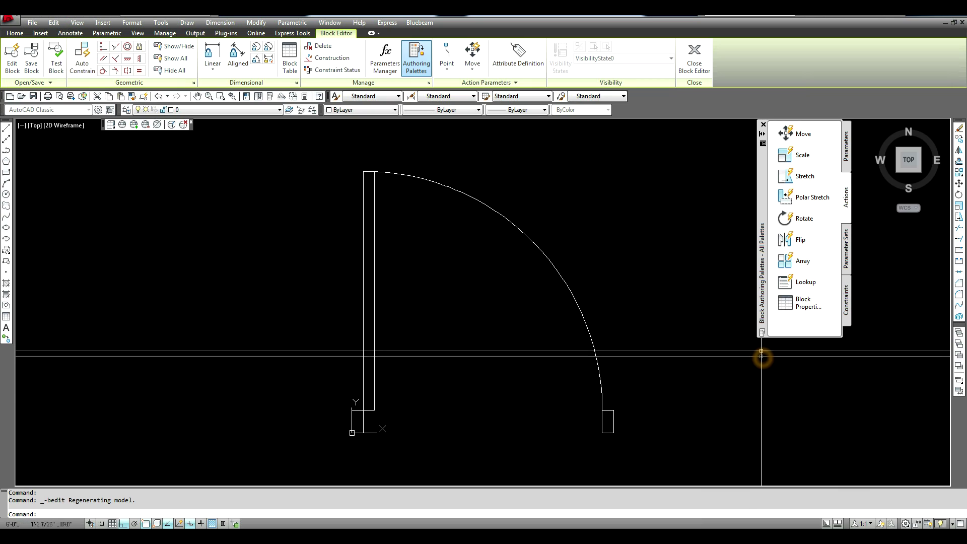
Step: Close the Block Authoring Palettes and bring them back with the BAUTHORPALETTE command
{"action": "left_click", "coordinate": [764, 126]}
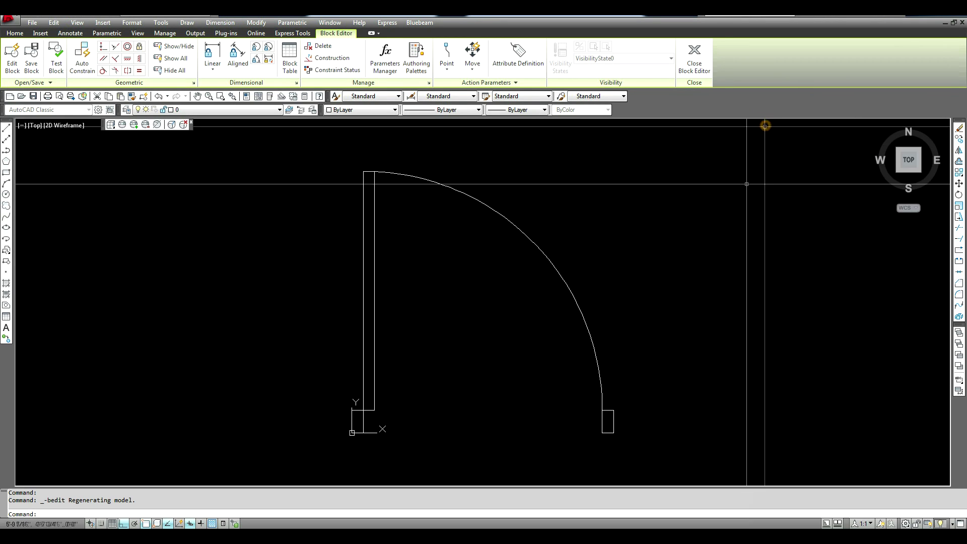
{"action": "type", "text": "BAUTHORPALETTE"}
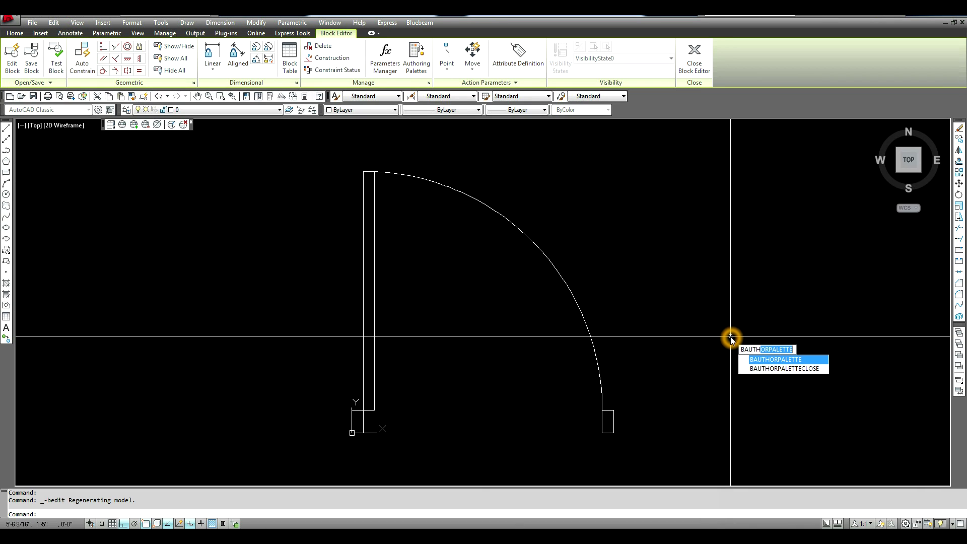
{"action": "left_click", "coordinate": [781, 361]}
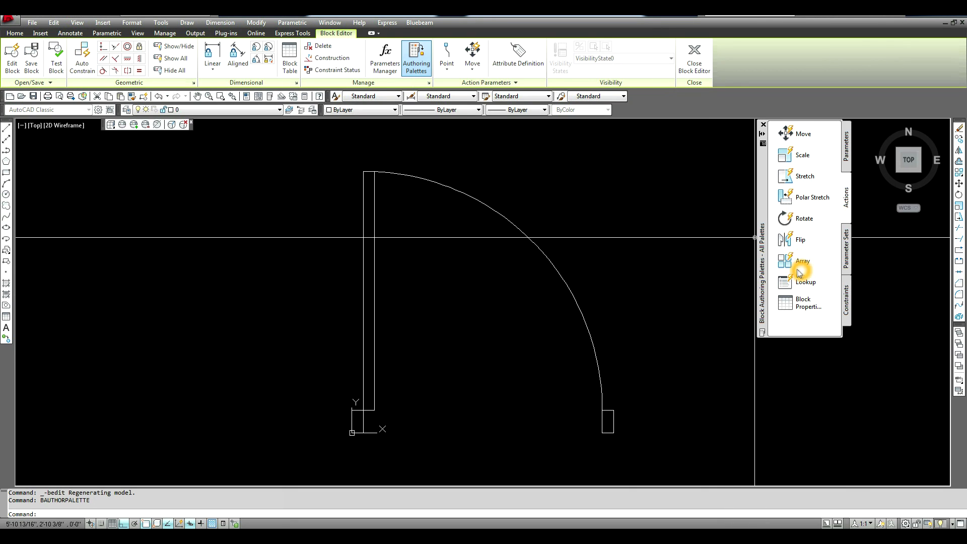
Step: Add a flip parameter with a horizontal reflection line between the midpoints of the jambs' inner sides, placing its label beyond the far jamb
{"action": "left_click", "coordinate": [847, 149]}
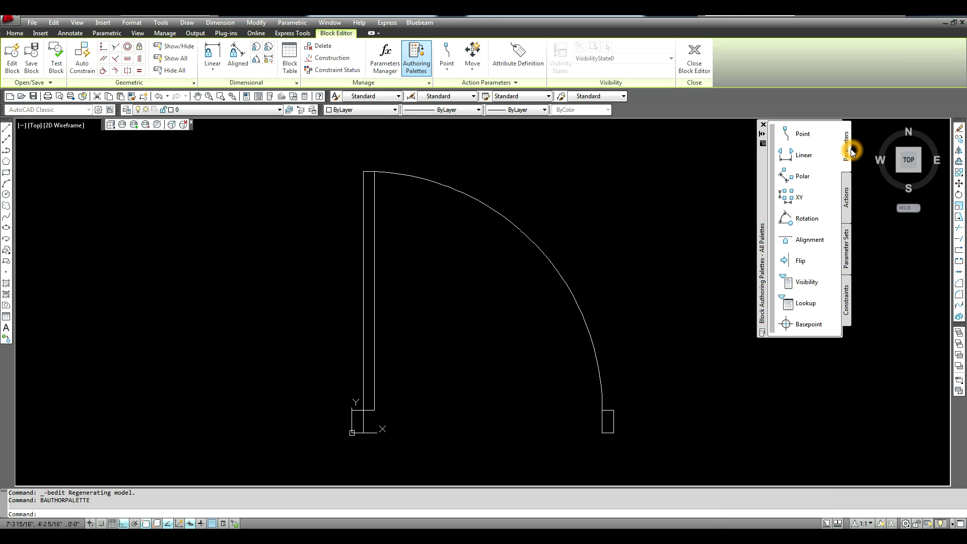
{"action": "left_click", "coordinate": [799, 262]}
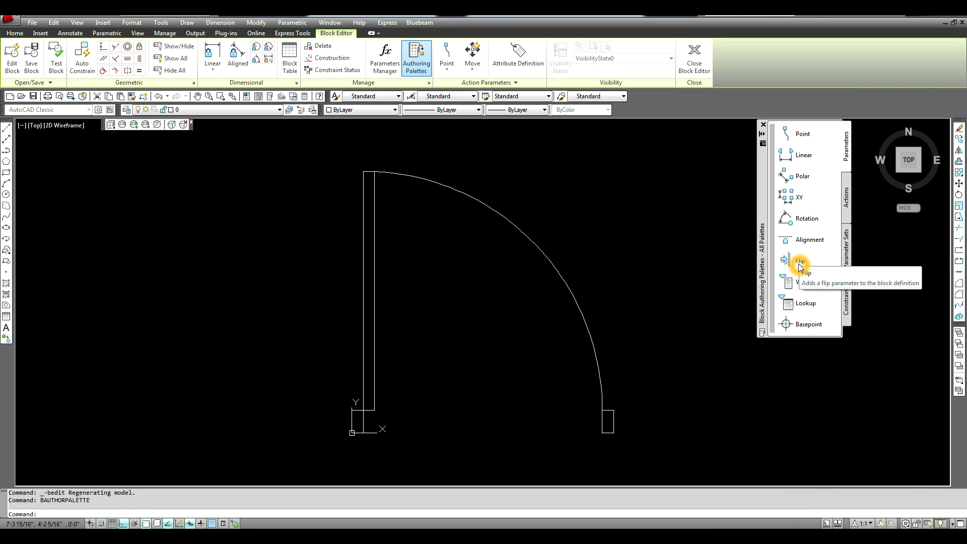
{"action": "middle_click_drag", "start_coordinate": [637, 302], "coordinate": [609, 222]}
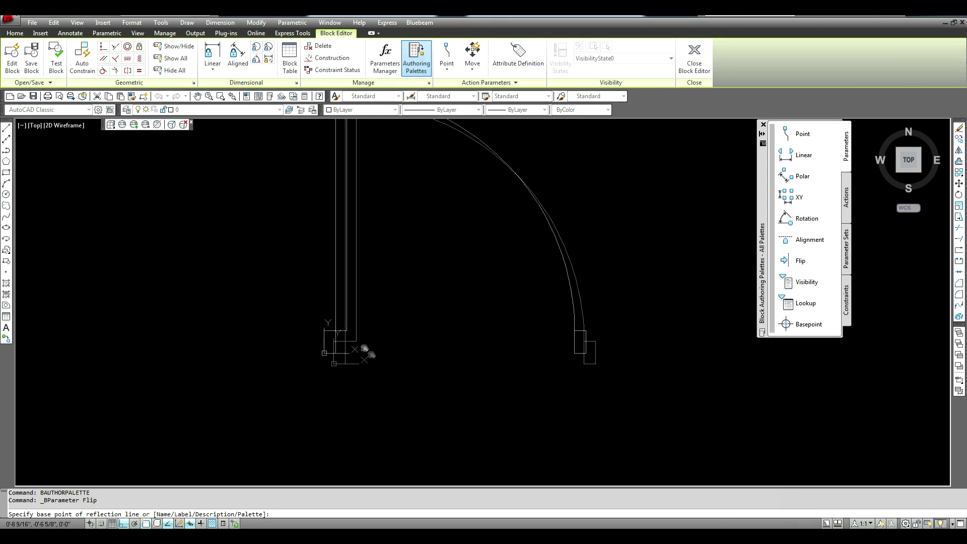
{"action": "scroll", "coordinate": [401, 351], "scroll_direction": "up", "scroll_amount": 2}
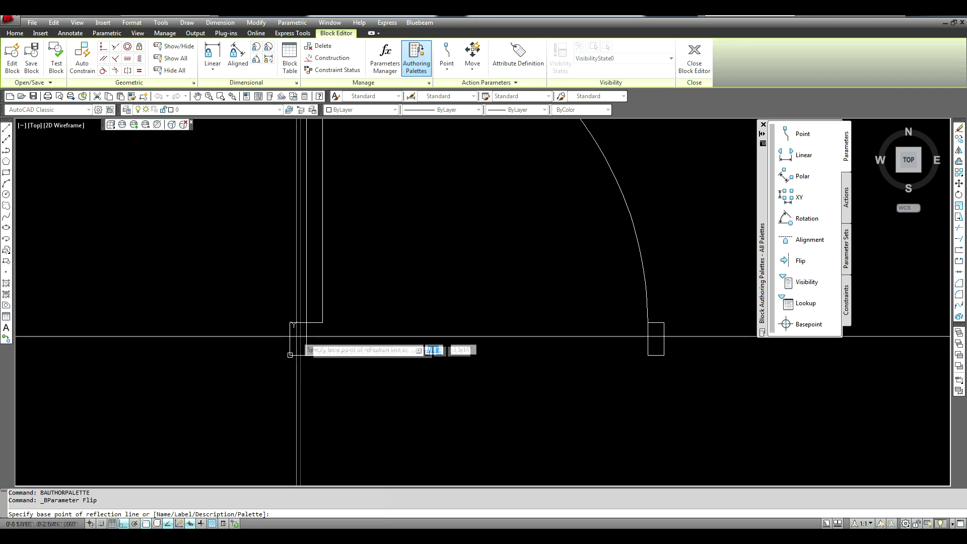
{"action": "left_click", "coordinate": [307, 342]}
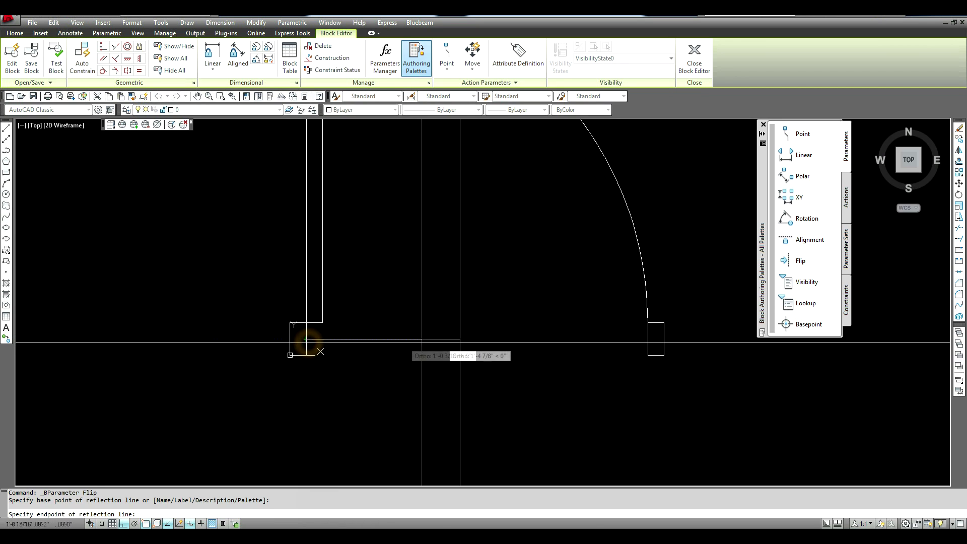
{"action": "left_click", "coordinate": [648, 341]}
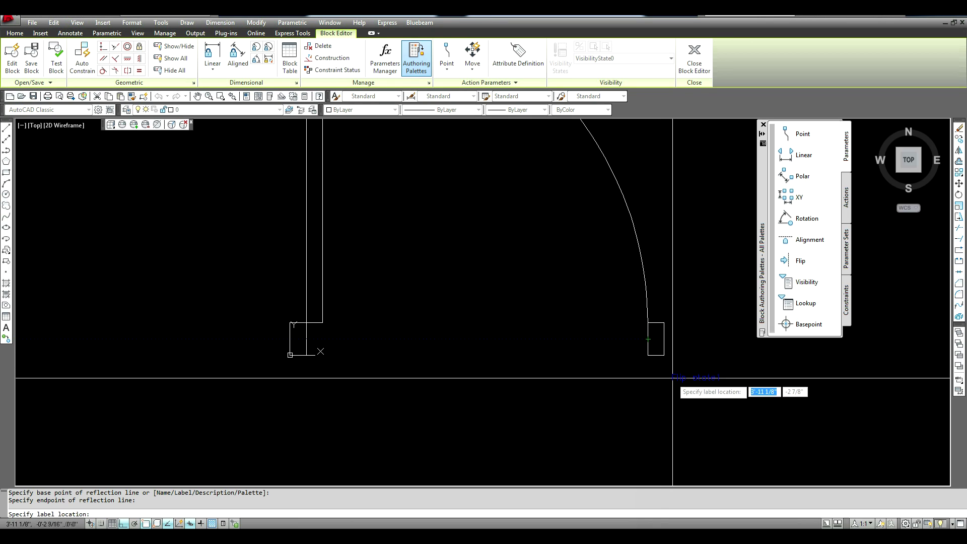
{"action": "left_click", "coordinate": [682, 339]}
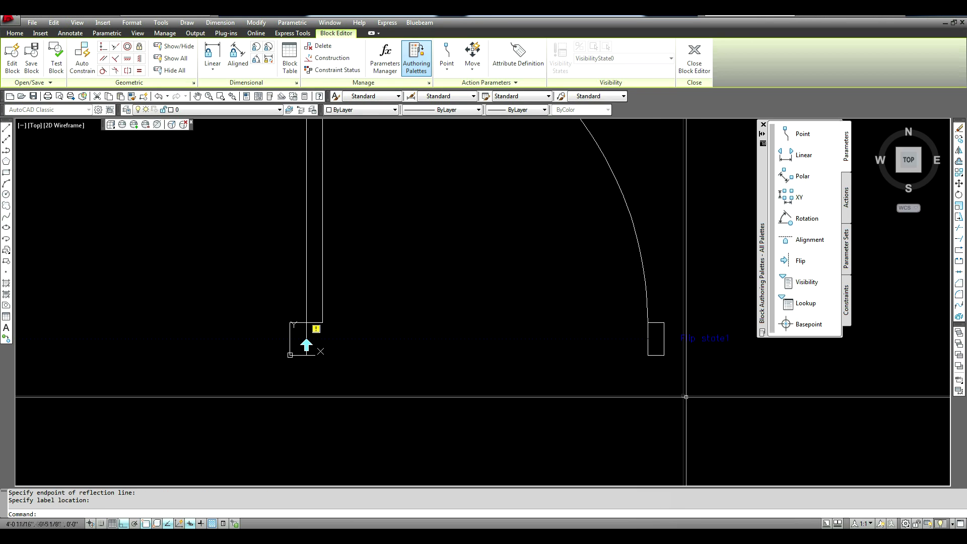
{"action": "key", "text": "Escape"}
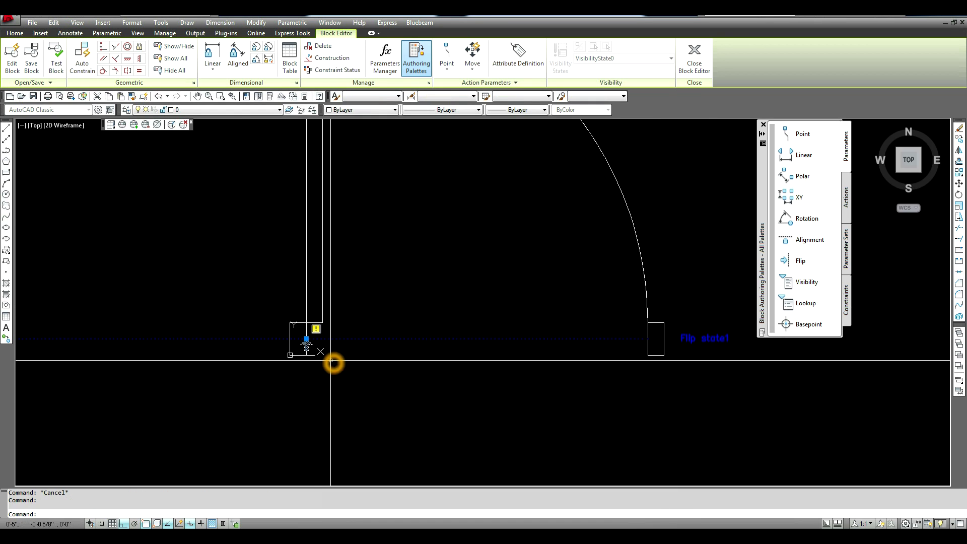
Step: Move the first flip parameter's arrow grip 1'9" from the hinge-side jamb to the middle of the door opening
{"action": "left_click", "coordinate": [306, 338]}
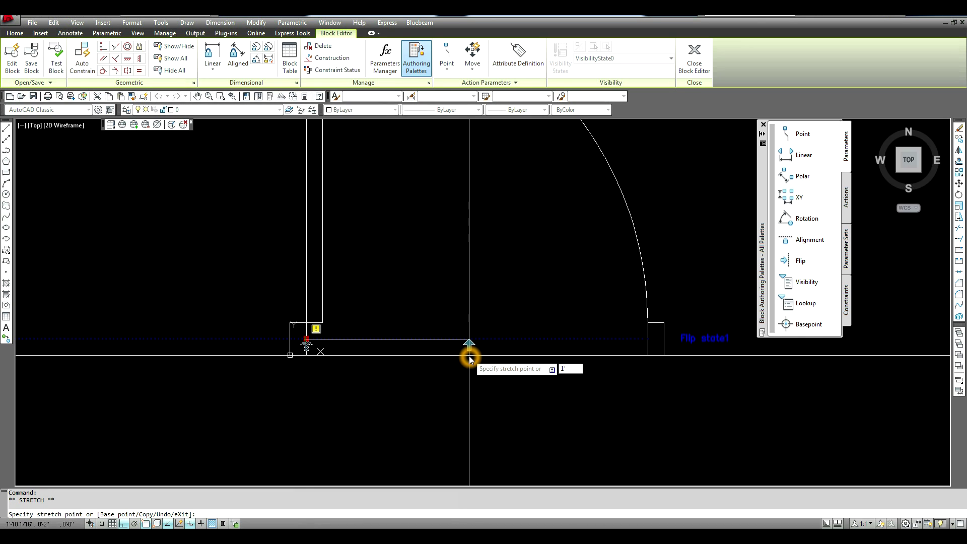
{"action": "key", "text": "Return"}
{"action": "scroll", "coordinate": [470, 356], "scroll_direction": "down", "scroll_amount": 2}
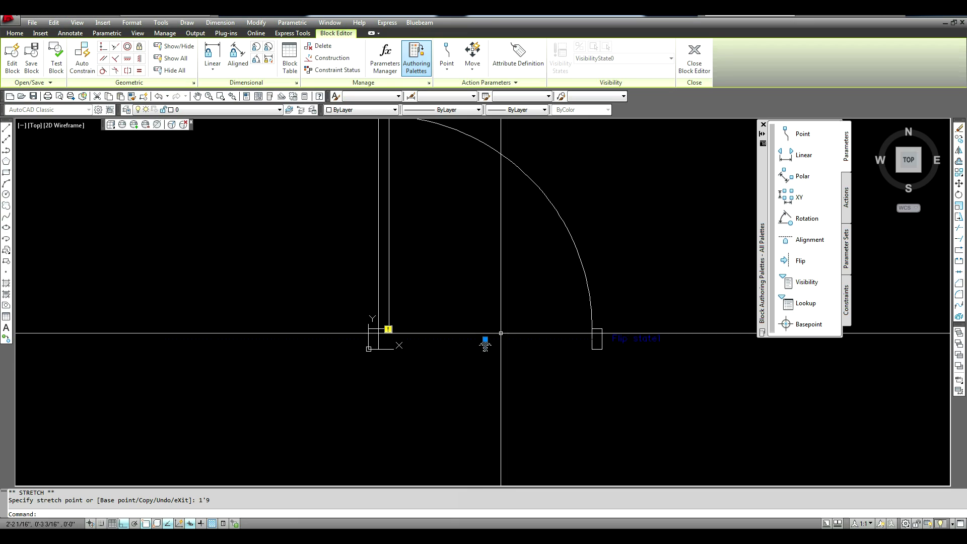
{"action": "key", "text": "Return"}
{"action": "key", "text": "Escape"}
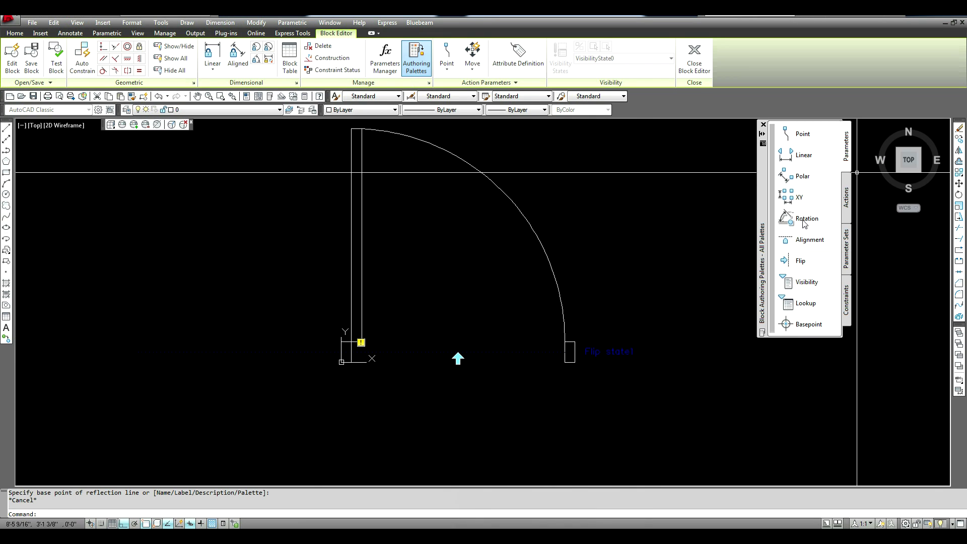
Step: Add a second flip parameter with a vertical reflection line from the hinge-side jamb's lower inner corner, placing its label beside the door leaf
{"action": "left_click", "coordinate": [800, 261]}
{"action": "left_click", "coordinate": [353, 363]}
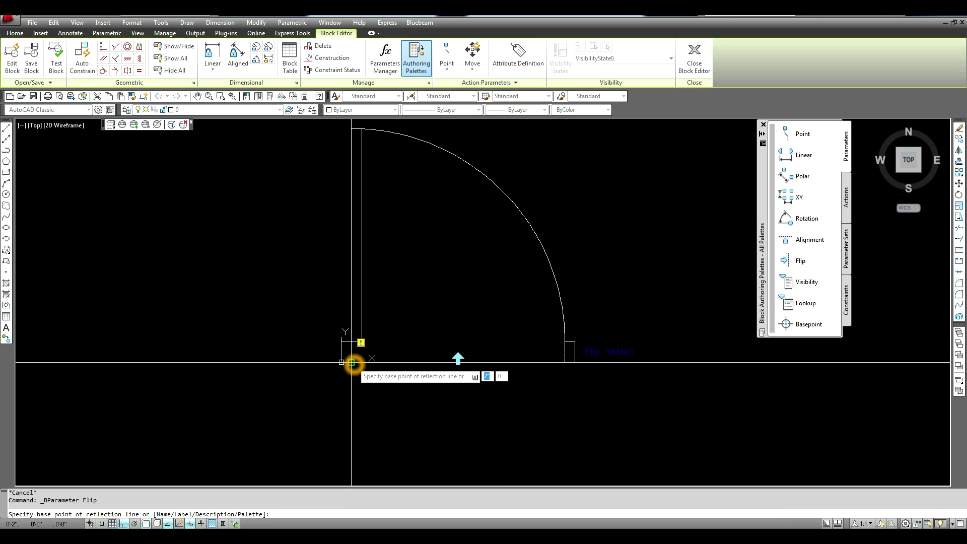
{"action": "left_click", "coordinate": [342, 215]}
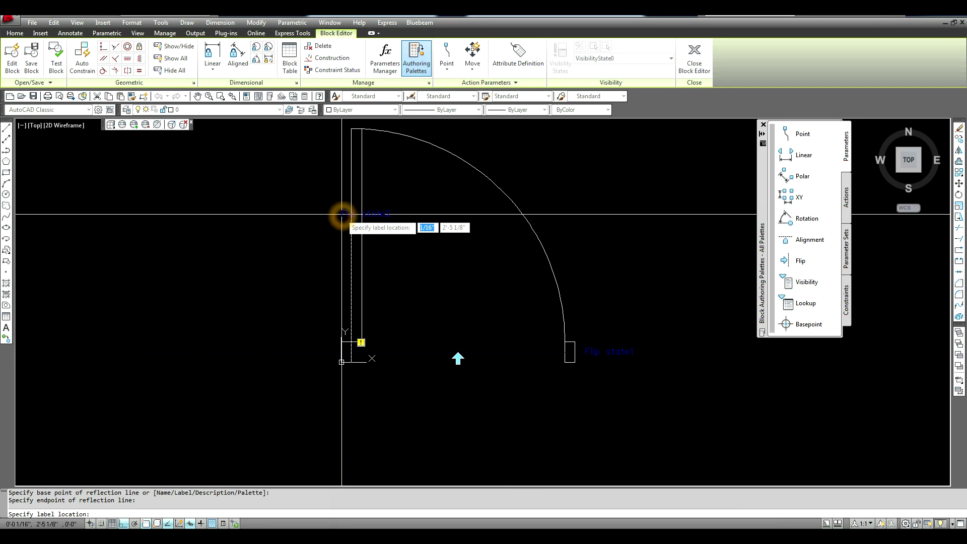
{"action": "left_click", "coordinate": [343, 216]}
{"action": "key", "text": "Escape"}
Step: Move the second flip parameter 1'9" horizontally toward the far jamb so its reflection line is centred in the opening
{"action": "left_click", "coordinate": [328, 421]}
{"action": "left_click", "coordinate": [393, 168]}
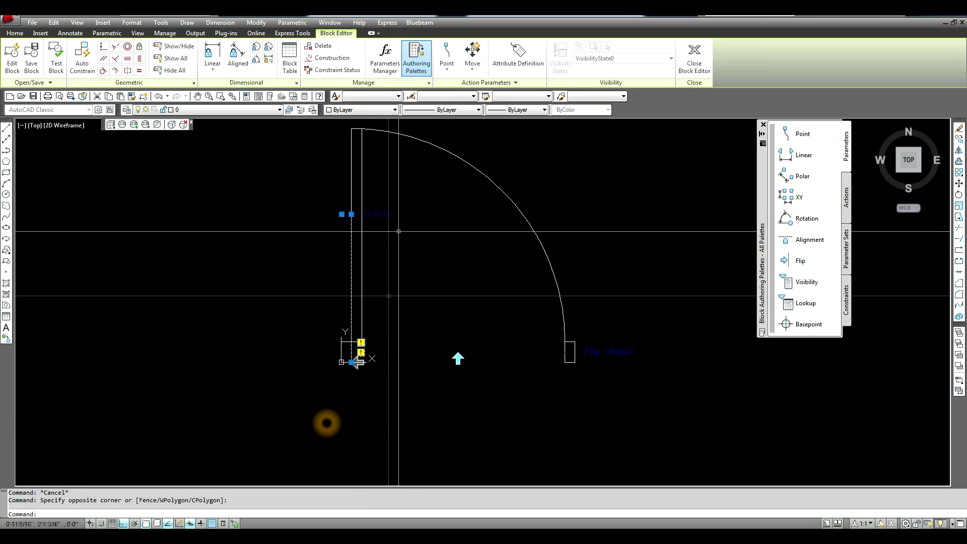
{"action": "type", "text": "m"}
{"action": "key", "text": "Return"}
{"action": "left_click", "coordinate": [386, 255]}
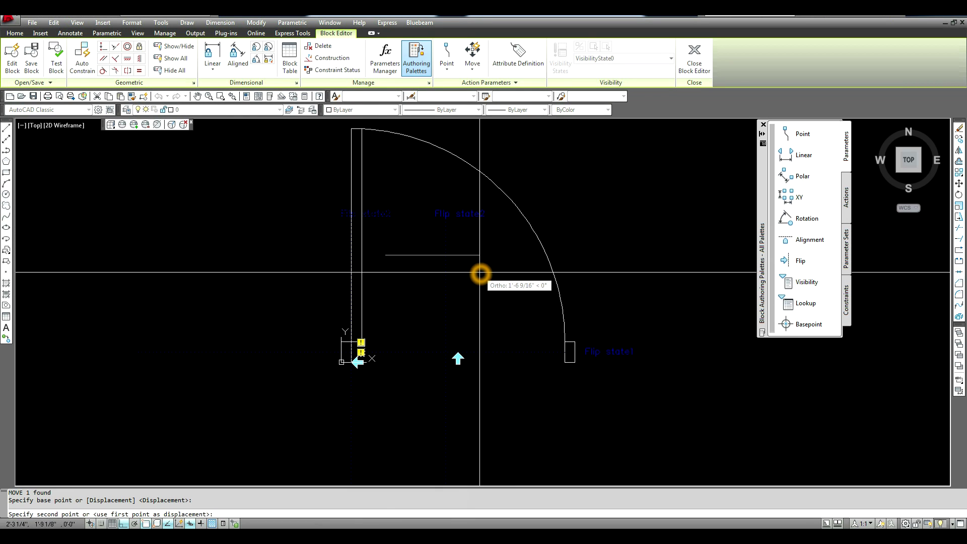
{"action": "type", "text": "1.9"}
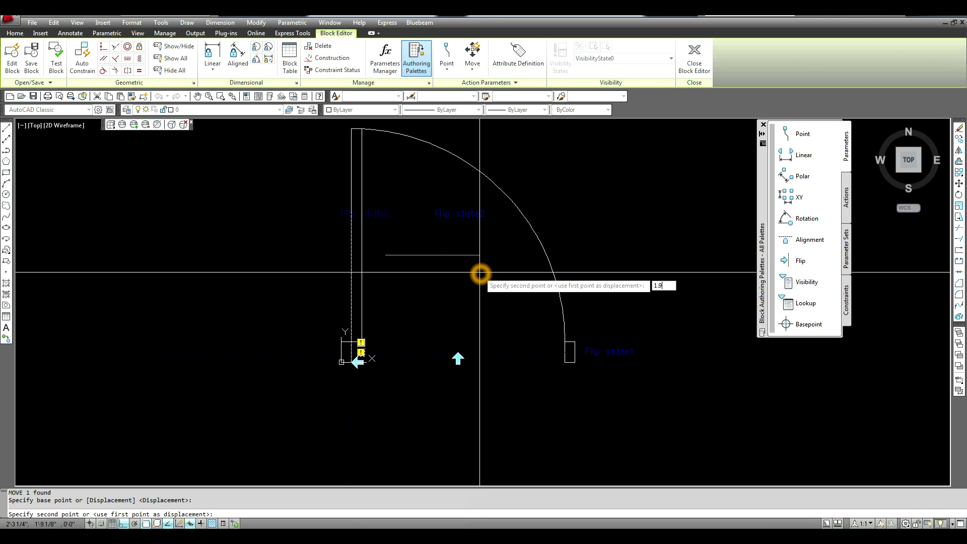
{"action": "type", "text": "'9"}
{"action": "key", "text": "Return"}
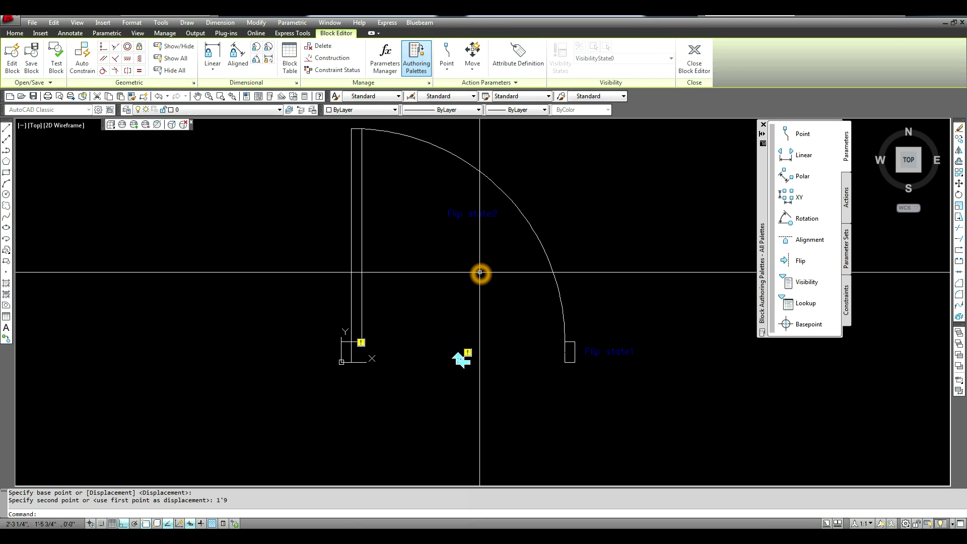
Step: Move the second flip parameter's arrow straight up along its reflection line, clear of the first flip arrow
{"action": "scroll", "coordinate": [464, 358], "scroll_direction": "up", "scroll_amount": 2}
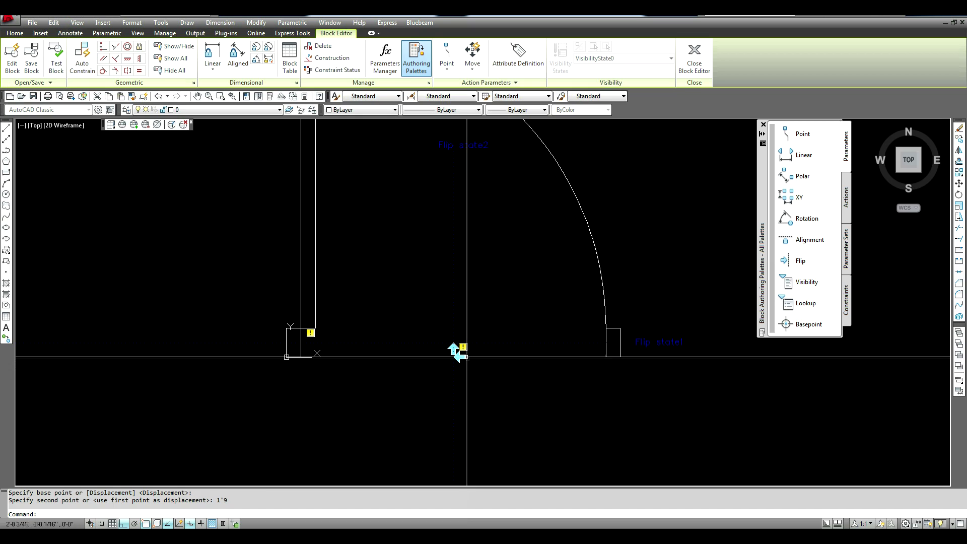
{"action": "left_click", "coordinate": [454, 358]}
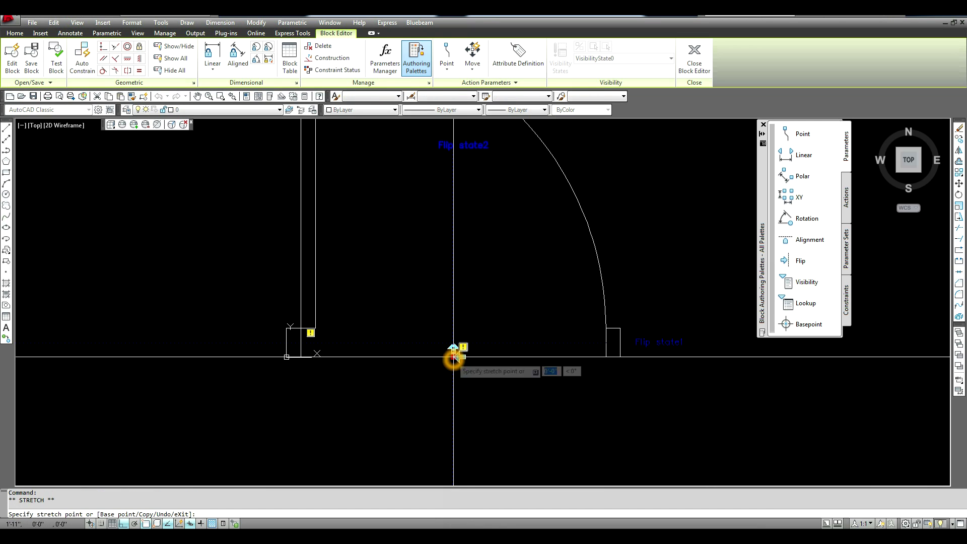
{"action": "left_click", "coordinate": [457, 298]}
{"action": "key", "text": "Escape"}
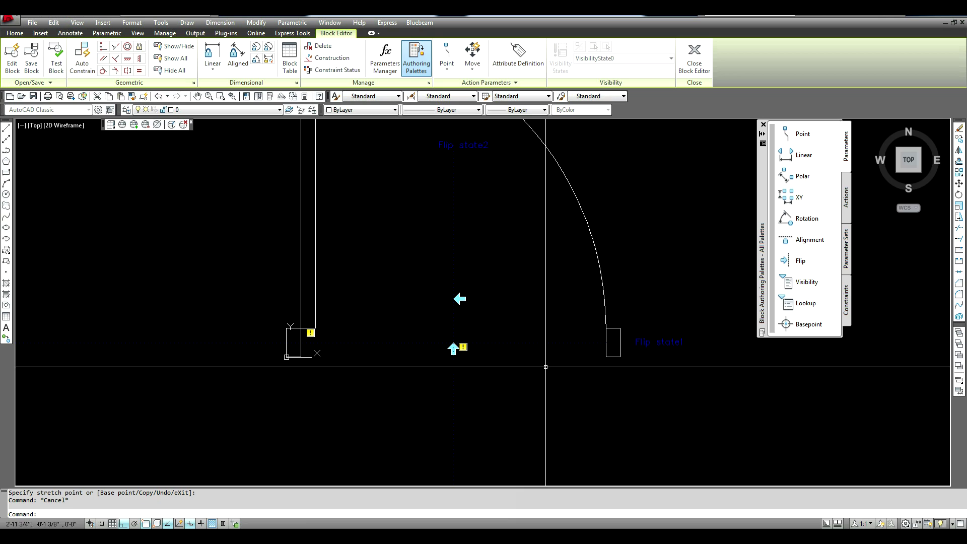
Step: Add a flip action to the first flip parameter, covering the swing arc, the door leaf lines and the second flip parameter
{"action": "scroll", "coordinate": [546, 366], "scroll_direction": "down", "scroll_amount": 2}
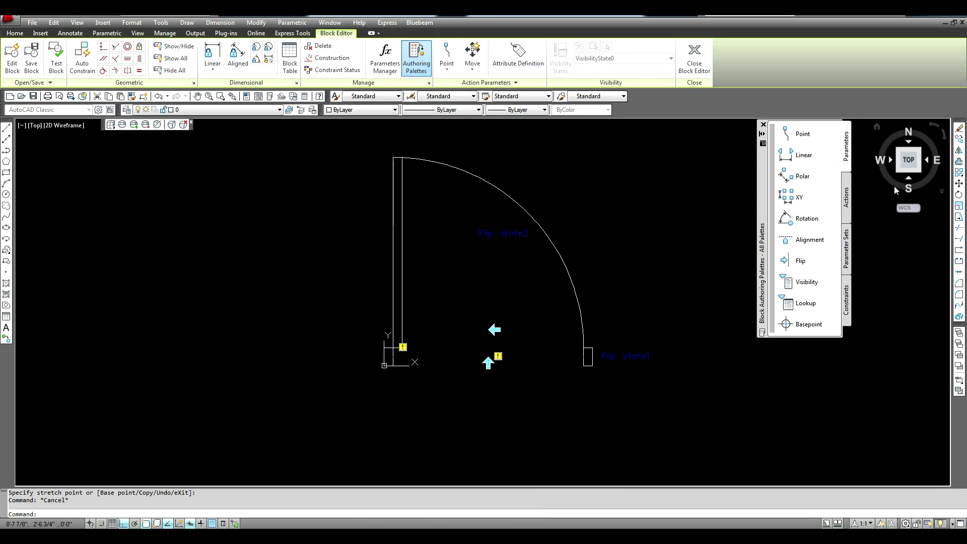
{"action": "left_click", "coordinate": [847, 198]}
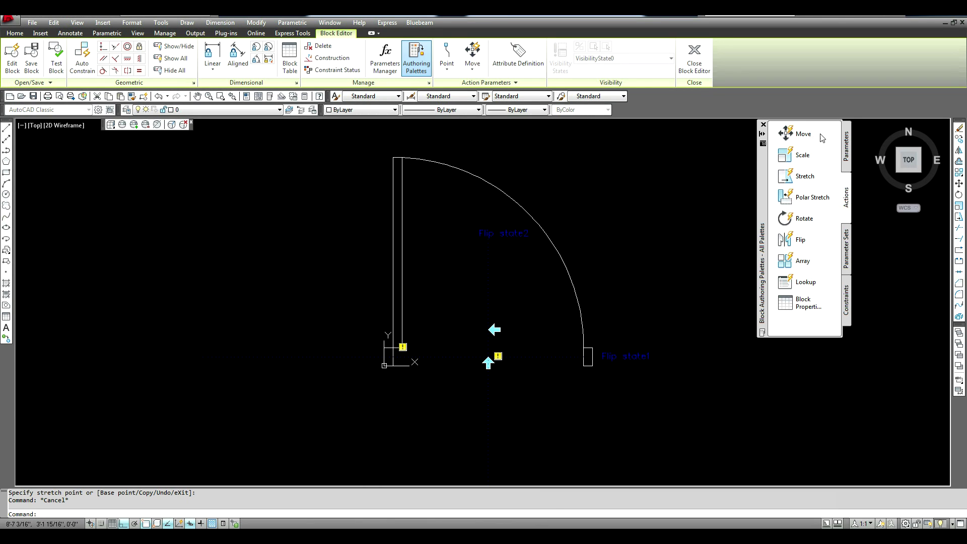
{"action": "left_click", "coordinate": [798, 241]}
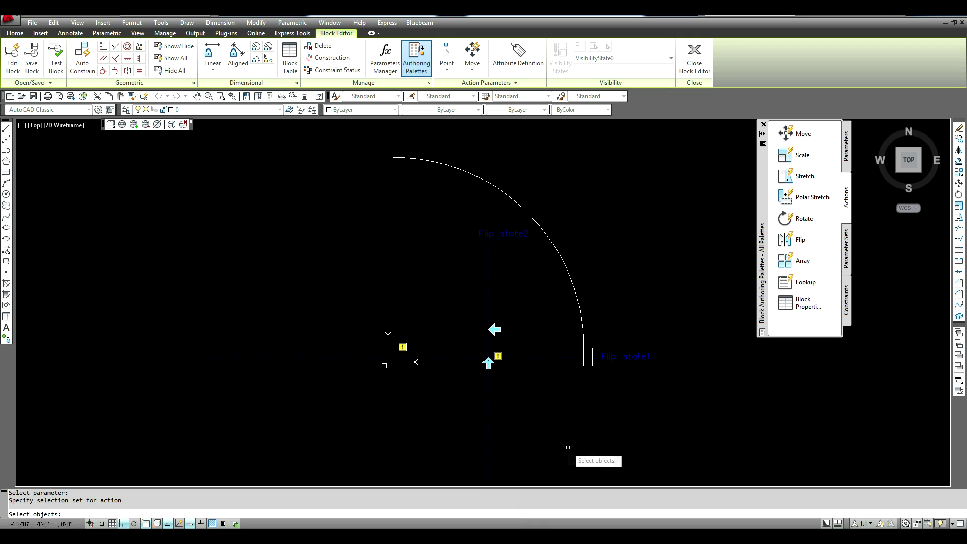
{"action": "left_click", "coordinate": [501, 185]}
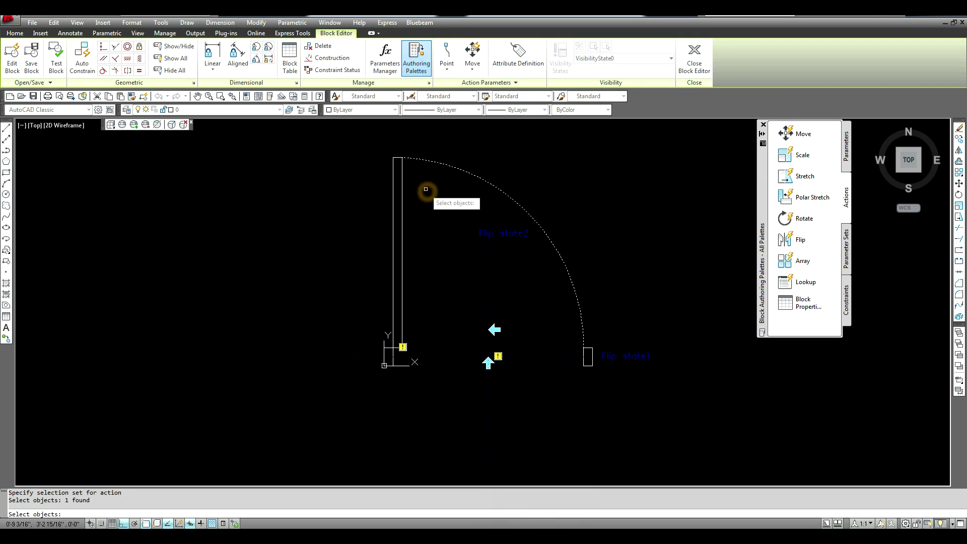
{"action": "left_click", "coordinate": [432, 246]}
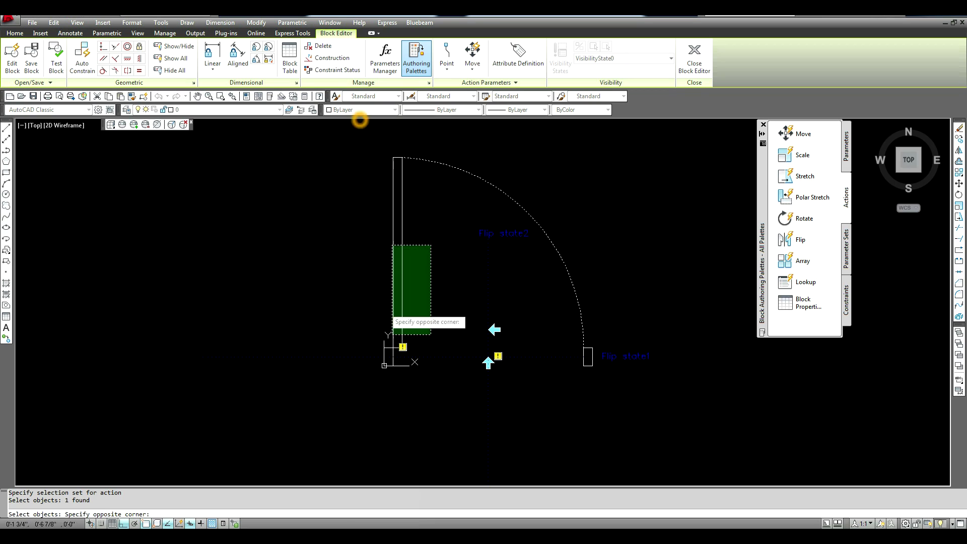
{"action": "left_click", "coordinate": [367, 148]}
{"action": "scroll", "coordinate": [396, 384], "scroll_direction": "up", "scroll_amount": 5}
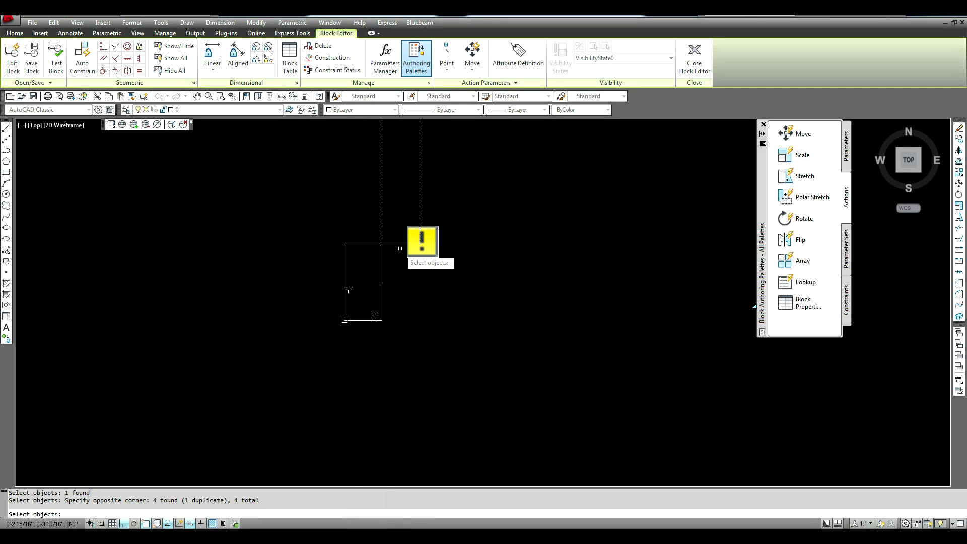
{"action": "scroll", "coordinate": [385, 297], "scroll_direction": "down", "scroll_amount": 5}
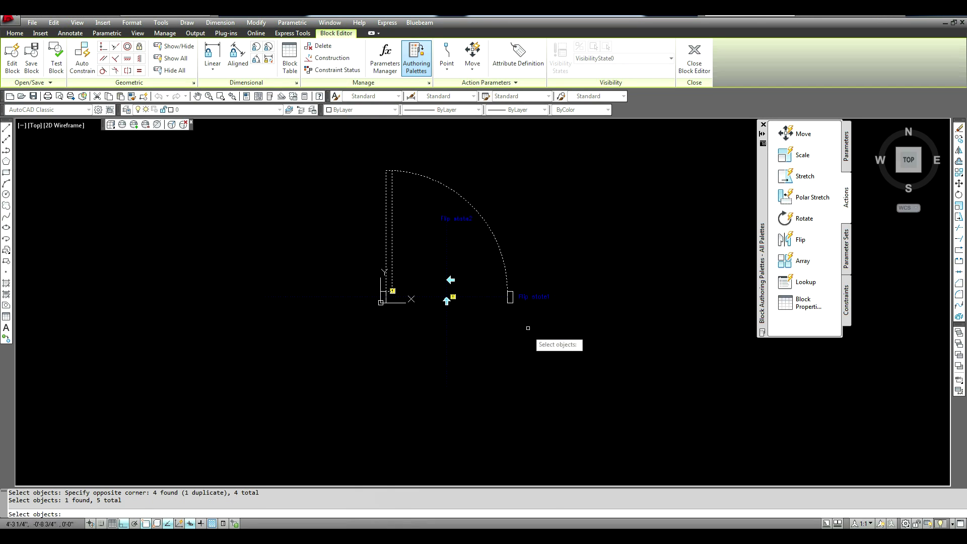
{"action": "scroll", "coordinate": [493, 296], "scroll_direction": "up", "scroll_amount": 2}
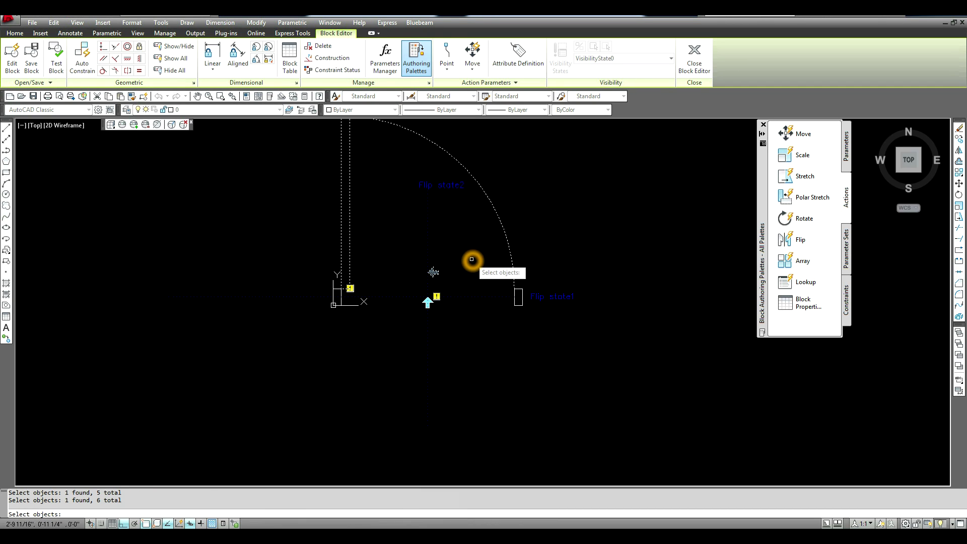
{"action": "key", "text": "Return"}
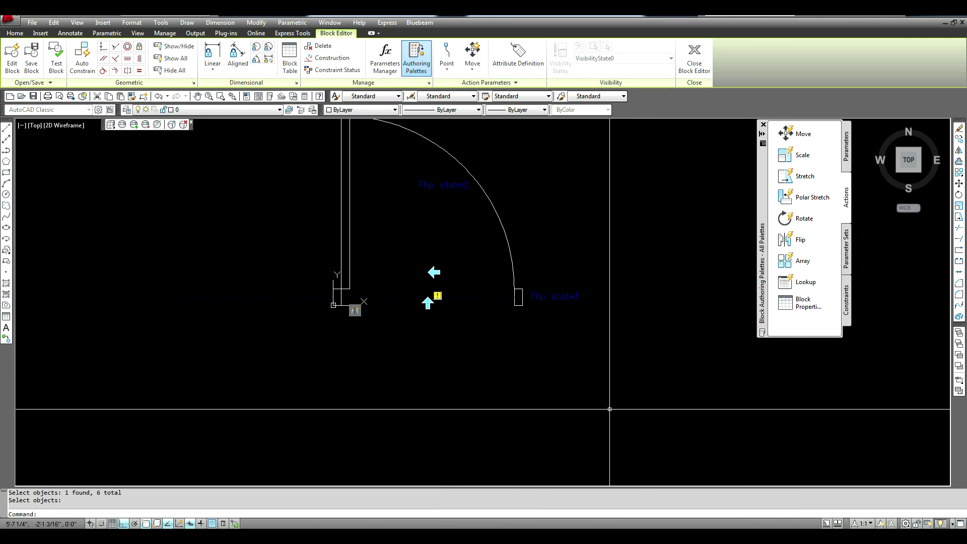
Step: Add a flip action to the second flip parameter, with the door leaf lines and swing arc as its selection set
{"action": "left_click", "coordinate": [800, 240]}
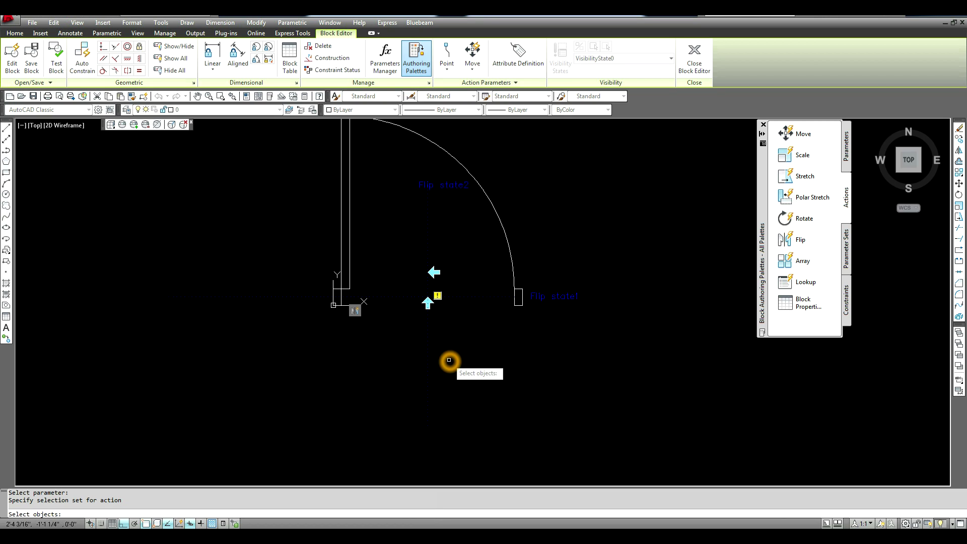
{"action": "left_click", "coordinate": [371, 194]}
{"action": "left_click", "coordinate": [318, 151]}
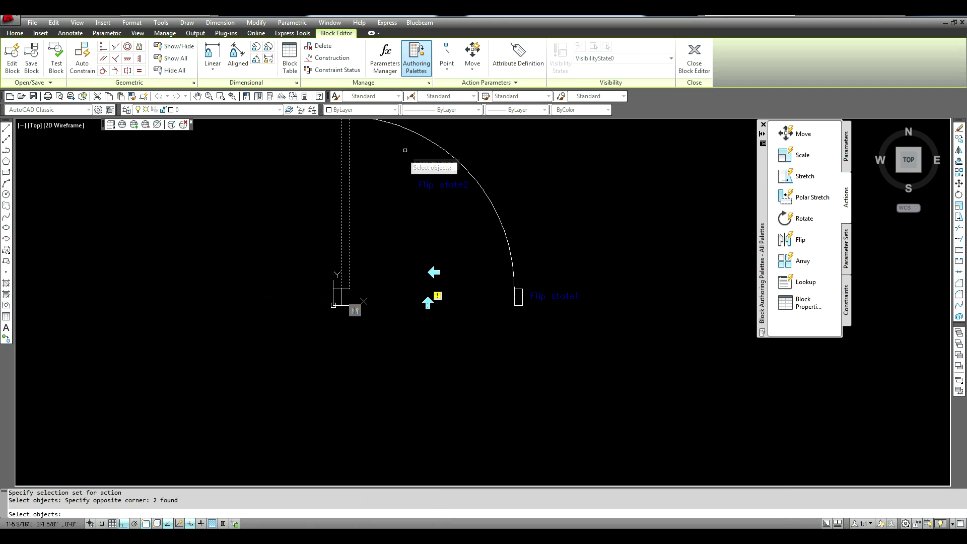
{"action": "left_click", "coordinate": [431, 140]}
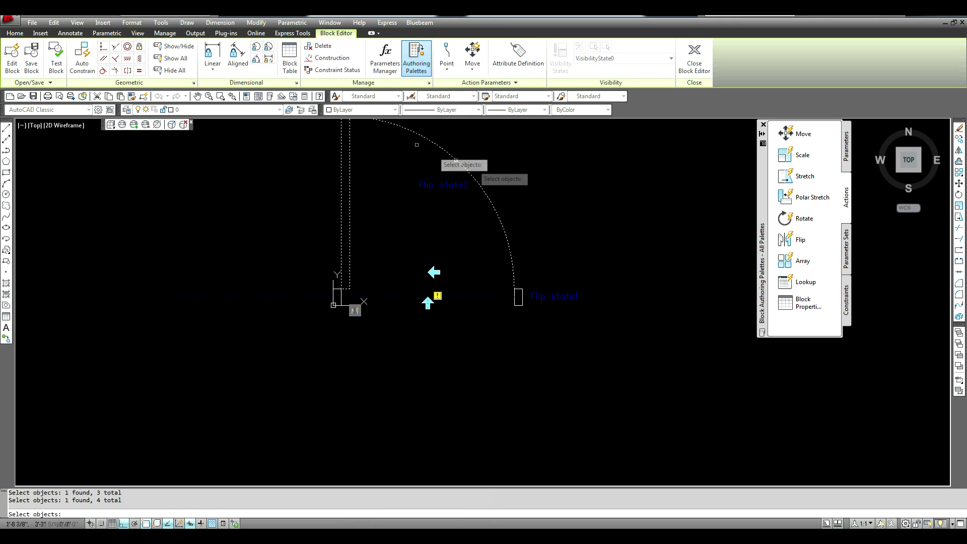
{"action": "key", "text": "Return"}
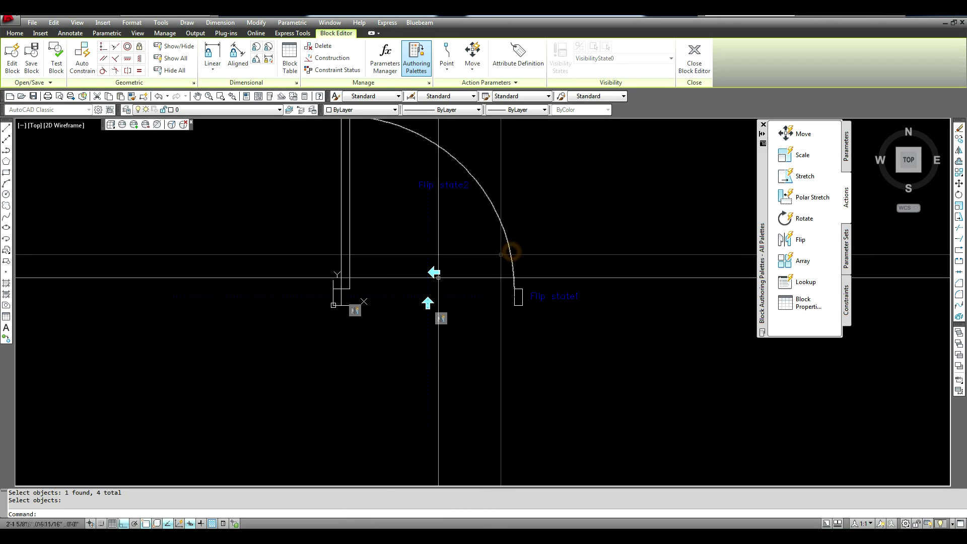
Step: Open the door block for testing and flip it horizontally with its second flip grip
{"action": "middle_click_drag", "start_coordinate": [501, 313], "coordinate": [506, 333]}
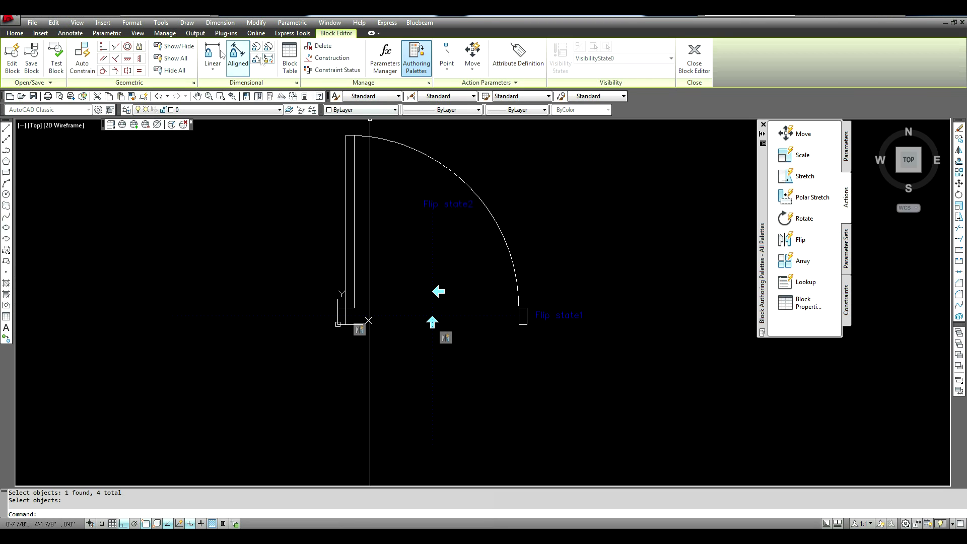
{"action": "left_click", "coordinate": [58, 59]}
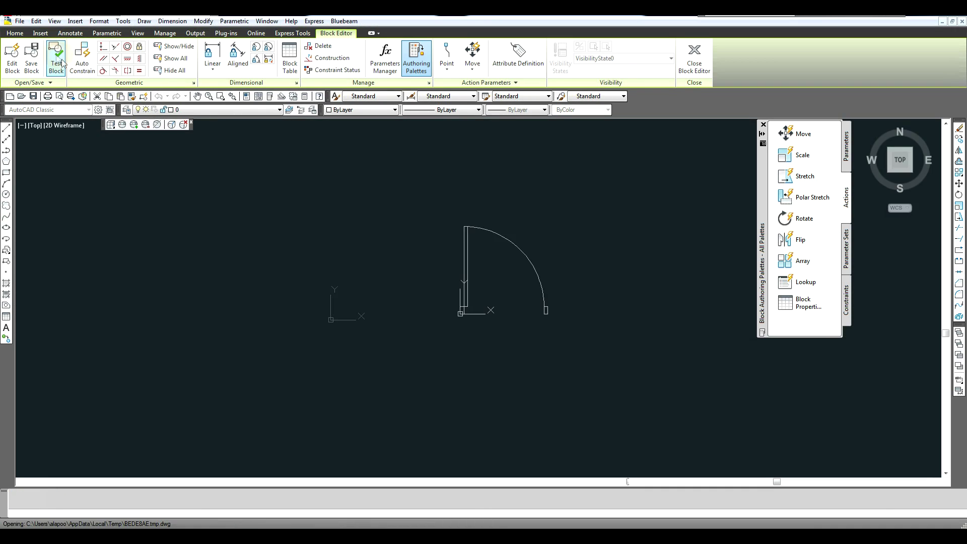
{"action": "scroll", "coordinate": [585, 329], "scroll_direction": "up", "scroll_amount": 2}
{"action": "left_click", "coordinate": [469, 198]}
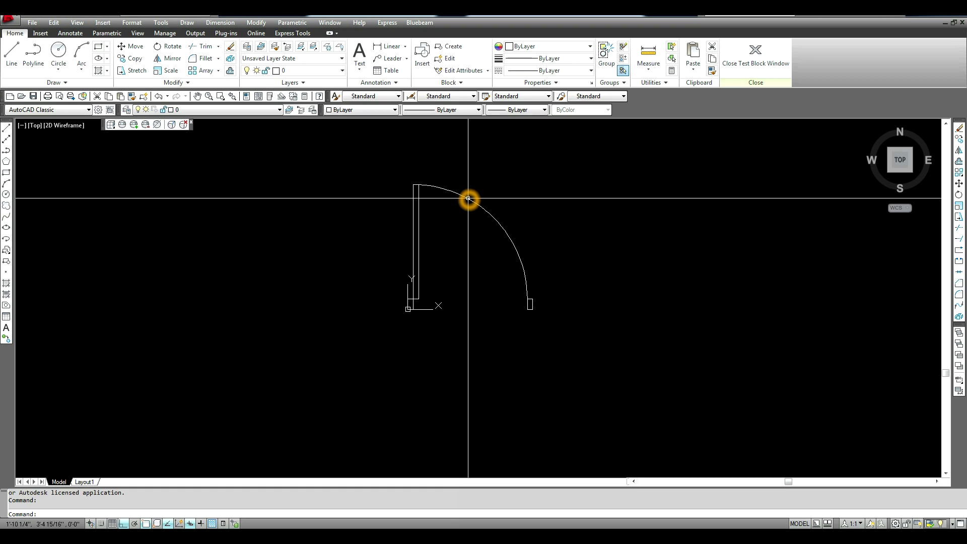
{"action": "scroll", "coordinate": [506, 307], "scroll_direction": "up", "scroll_amount": 2}
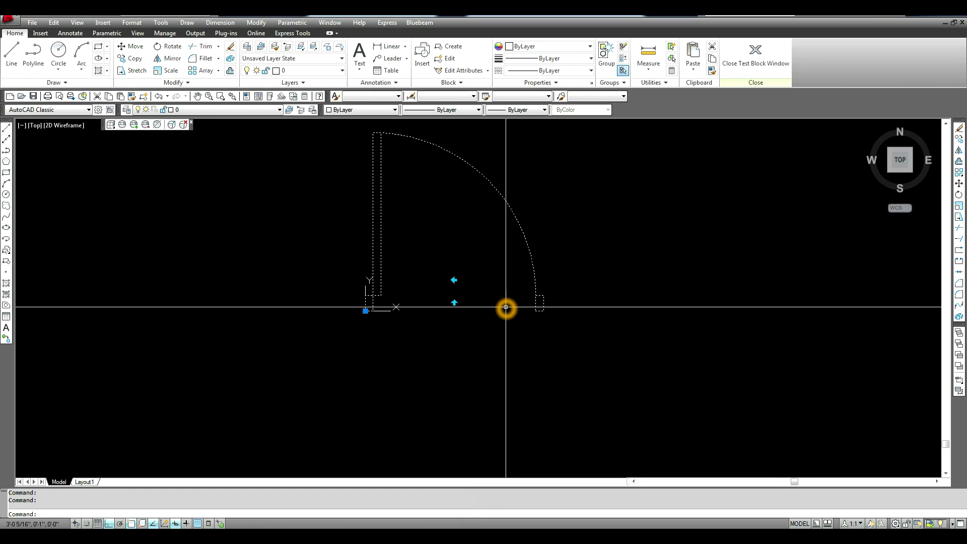
{"action": "left_click", "coordinate": [454, 280]}
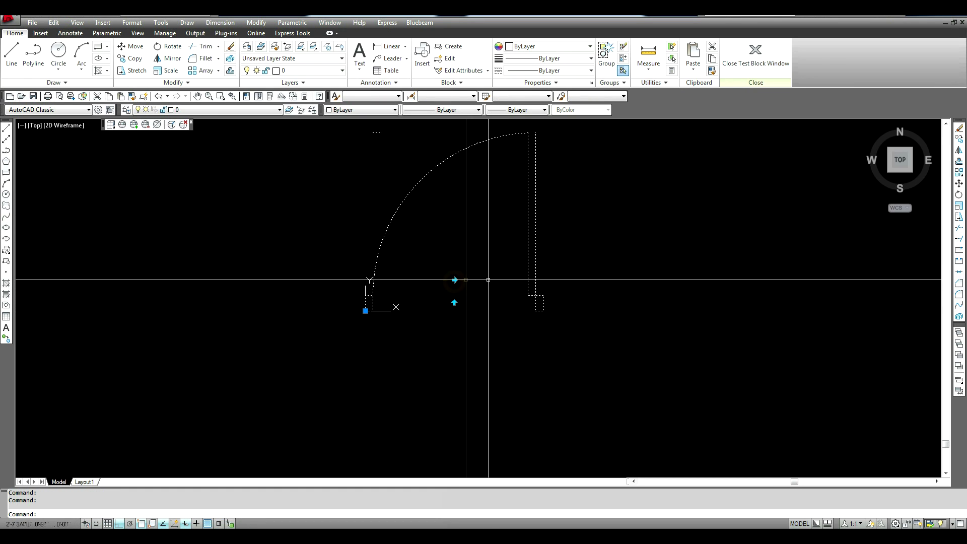
{"action": "middle_click_drag", "start_coordinate": [547, 277], "coordinate": [544, 292]}
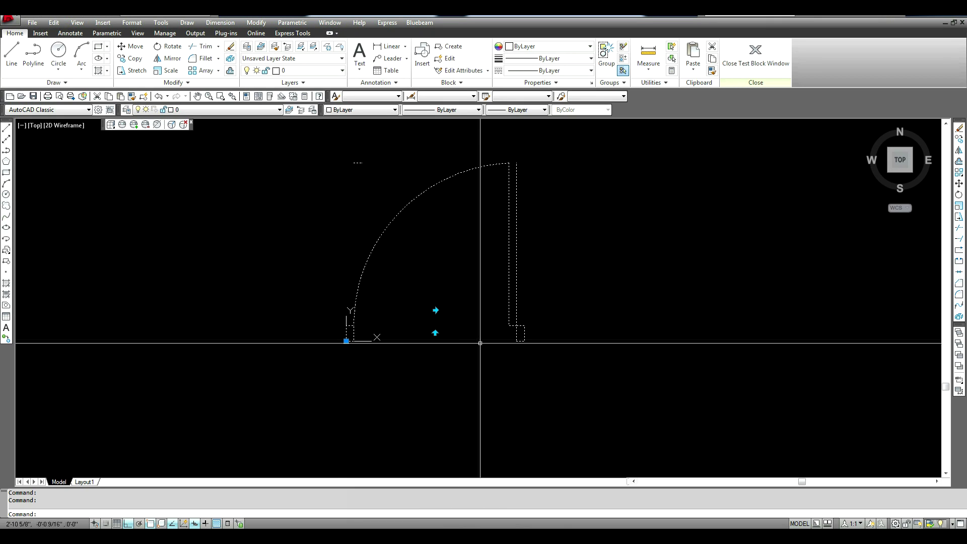
Step: Test both flip grips until the door is back in its original orientation, and close the test block window
{"action": "left_click", "coordinate": [435, 311]}
{"action": "left_click", "coordinate": [435, 333]}
{"action": "middle_click_drag", "start_coordinate": [522, 349], "coordinate": [533, 187]}
{"action": "middle_click_drag", "start_coordinate": [451, 173], "coordinate": [440, 214]}
{"action": "left_click", "coordinate": [433, 191]}
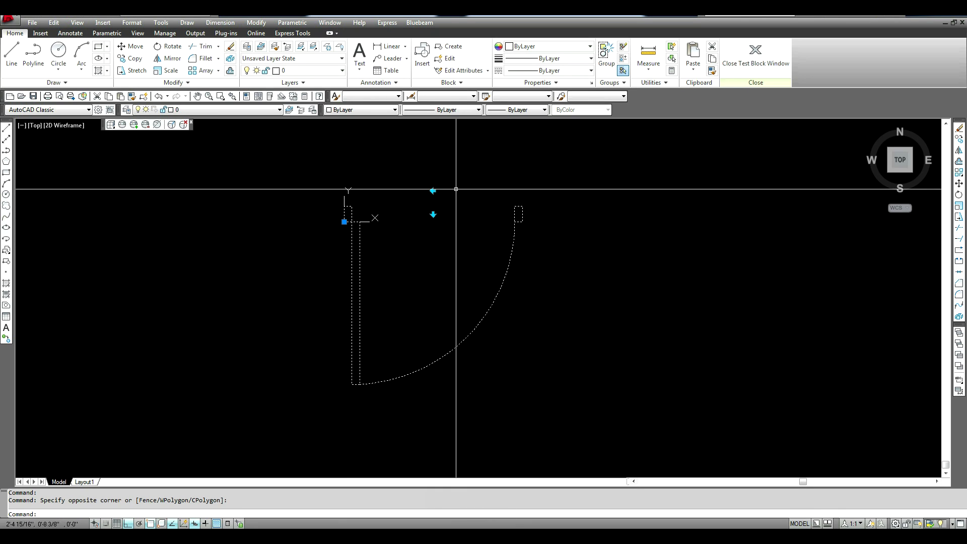
{"action": "left_click", "coordinate": [433, 214]}
{"action": "middle_click_drag", "start_coordinate": [433, 213], "coordinate": [408, 400]}
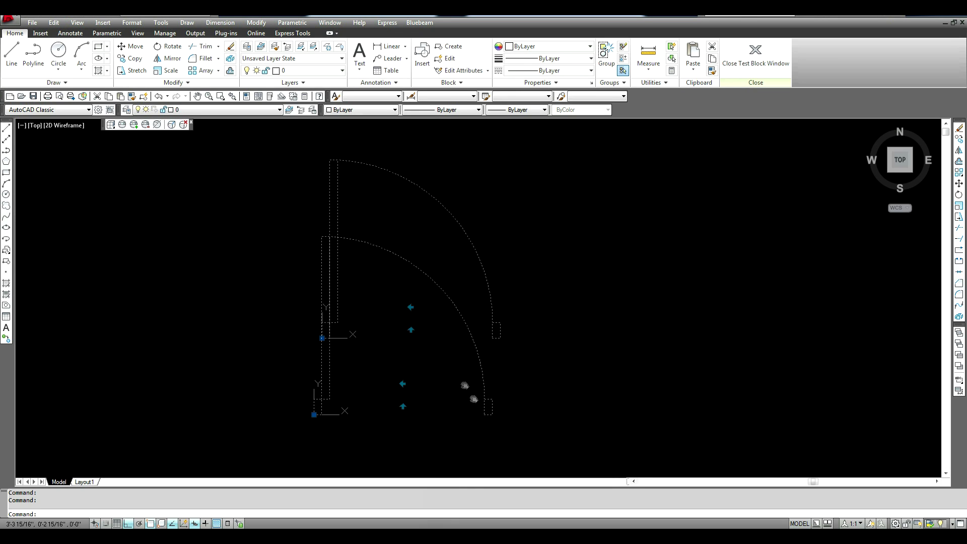
{"action": "left_click", "coordinate": [749, 61]}
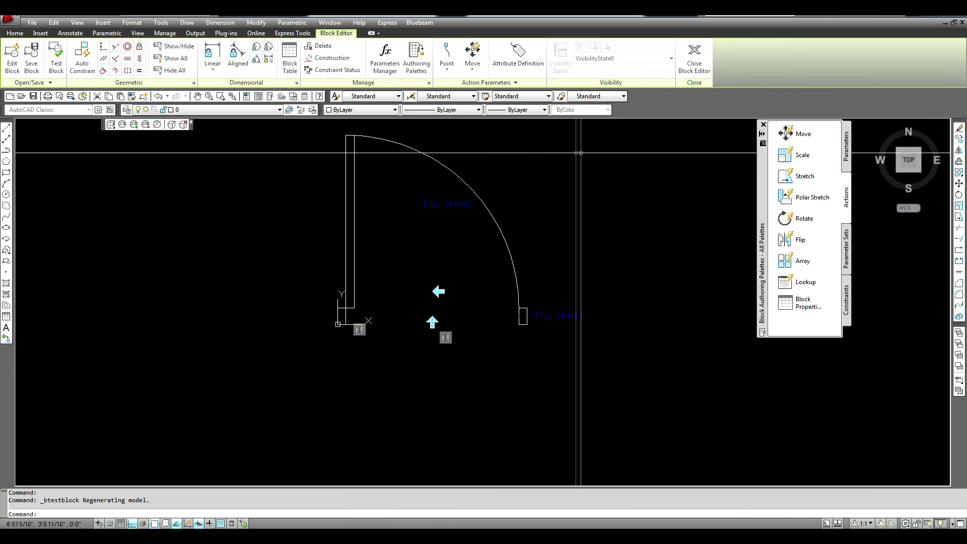
Step: Modify the second flip parameter's action selection set to add the short line closing the door leaf's upper end
{"action": "left_click", "coordinate": [444, 338]}
{"action": "right_click", "coordinate": [446, 340]}
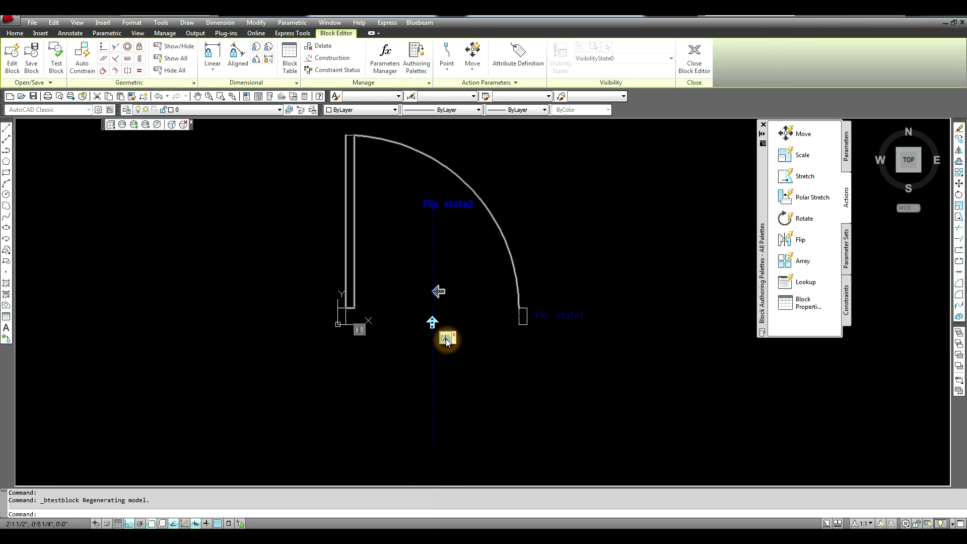
{"action": "mouse_move", "coordinate": [502, 364]}
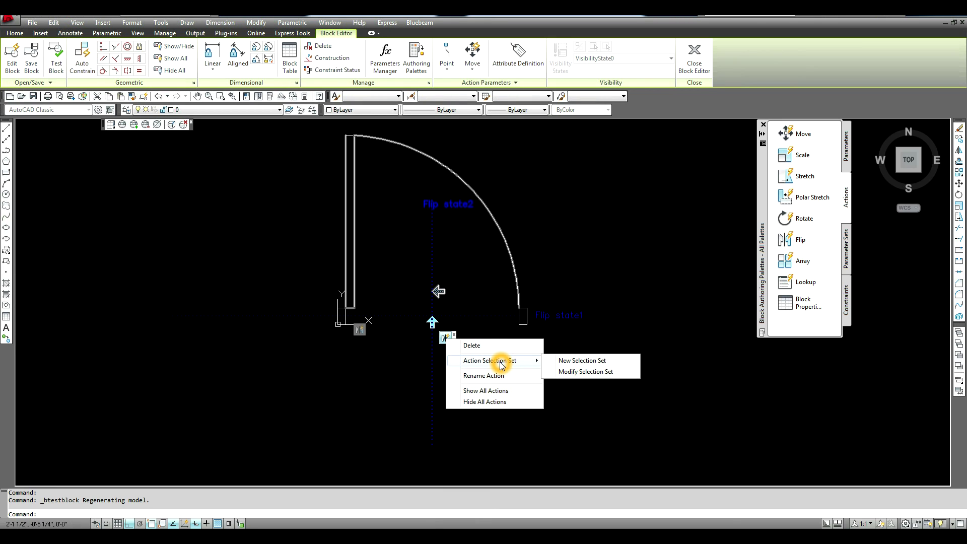
{"action": "left_click", "coordinate": [585, 372]}
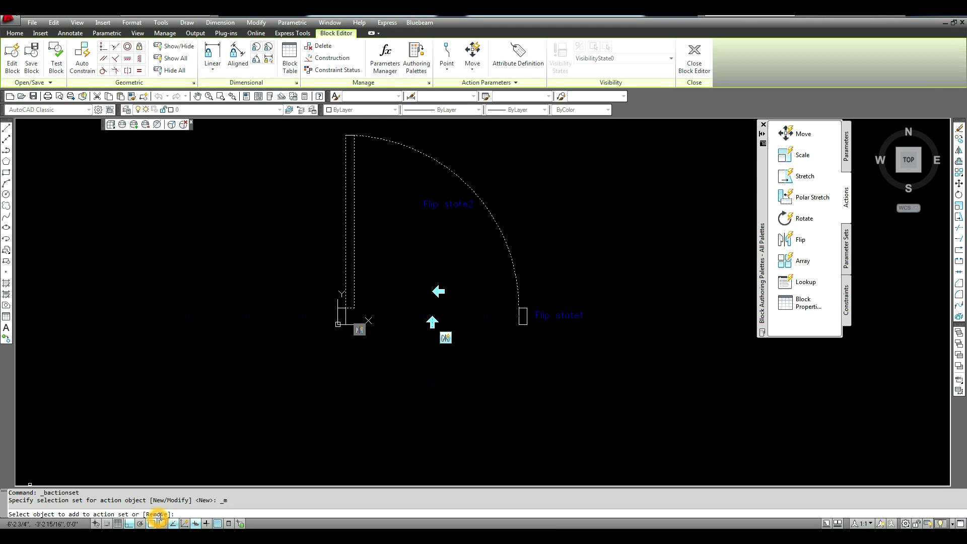
{"action": "left_click", "coordinate": [350, 133]}
{"action": "right_click", "coordinate": [376, 166]}
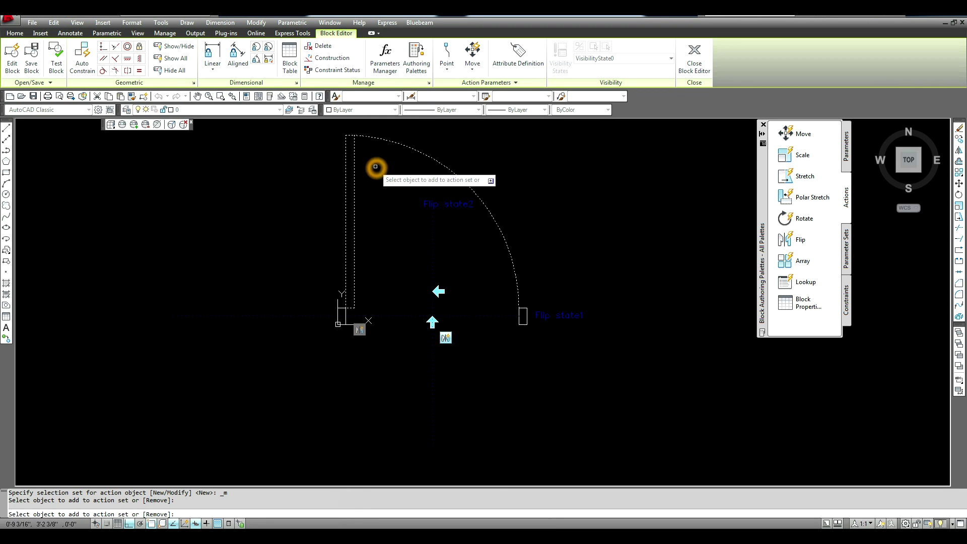
{"action": "left_click", "coordinate": [405, 174]}
{"action": "left_click", "coordinate": [409, 242]}
Step: Open the edited door block for testing and flip the door horizontally with its second flip grip
{"action": "left_click", "coordinate": [55, 56]}
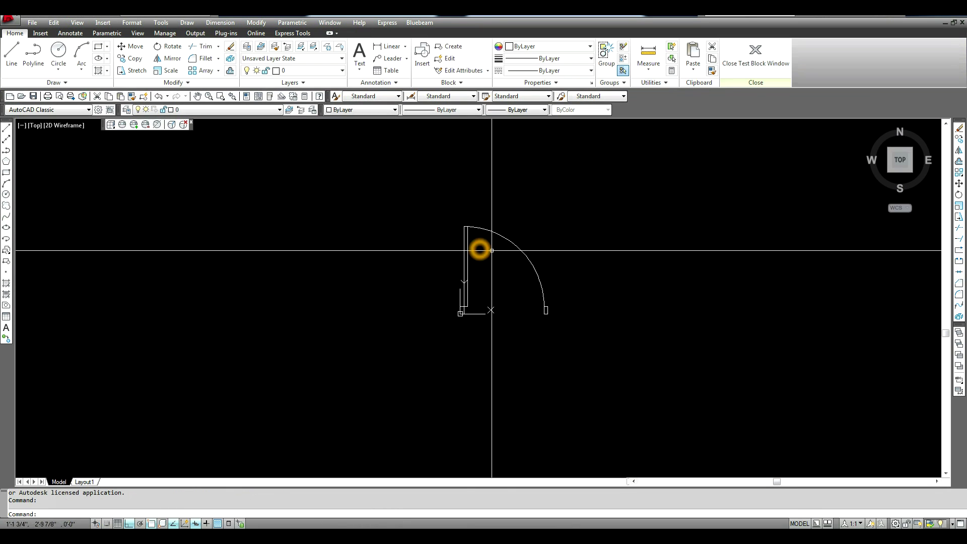
{"action": "scroll", "coordinate": [492, 250], "scroll_direction": "up", "scroll_amount": 3}
{"action": "left_click", "coordinate": [464, 209]}
{"action": "left_click", "coordinate": [486, 342]}
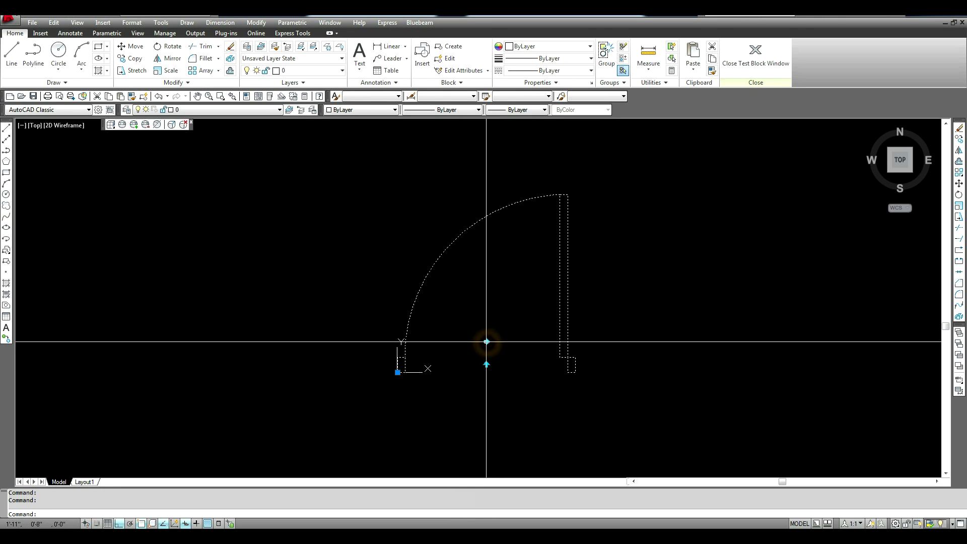
Step: Test the vertical and horizontal flip grips until the door regains its original orientation, and close the test block window
{"action": "left_click", "coordinate": [487, 364]}
{"action": "left_click", "coordinate": [486, 364]}
{"action": "left_click", "coordinate": [487, 364]}
{"action": "middle_click_drag", "start_coordinate": [487, 364], "coordinate": [475, 205]}
{"action": "left_click", "coordinate": [422, 197]}
{"action": "left_click", "coordinate": [416, 221]}
{"action": "left_click", "coordinate": [416, 221]}
{"action": "left_click", "coordinate": [422, 221]}
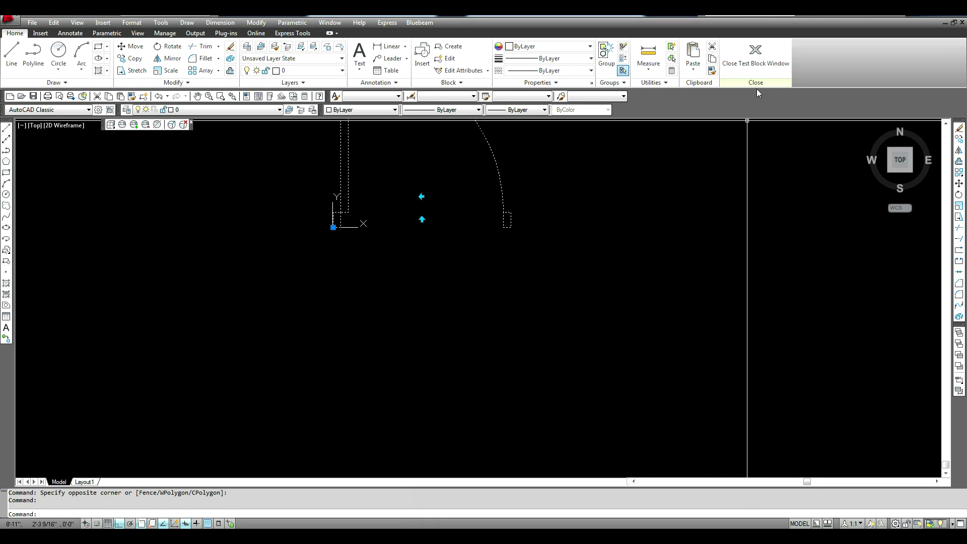
{"action": "left_click", "coordinate": [766, 56]}
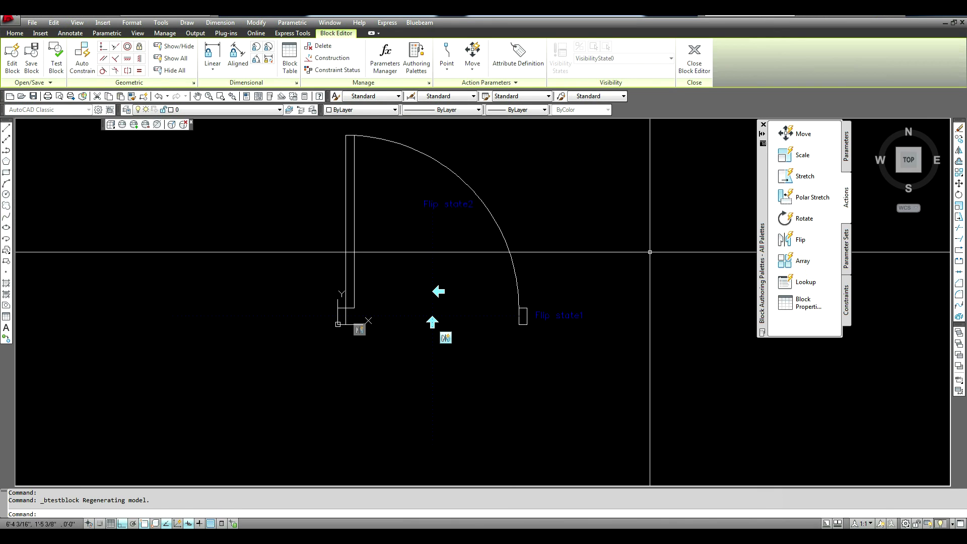
Step: Close the block editor, saving the changes to the Door-3ft6in block
{"action": "left_click", "coordinate": [695, 64]}
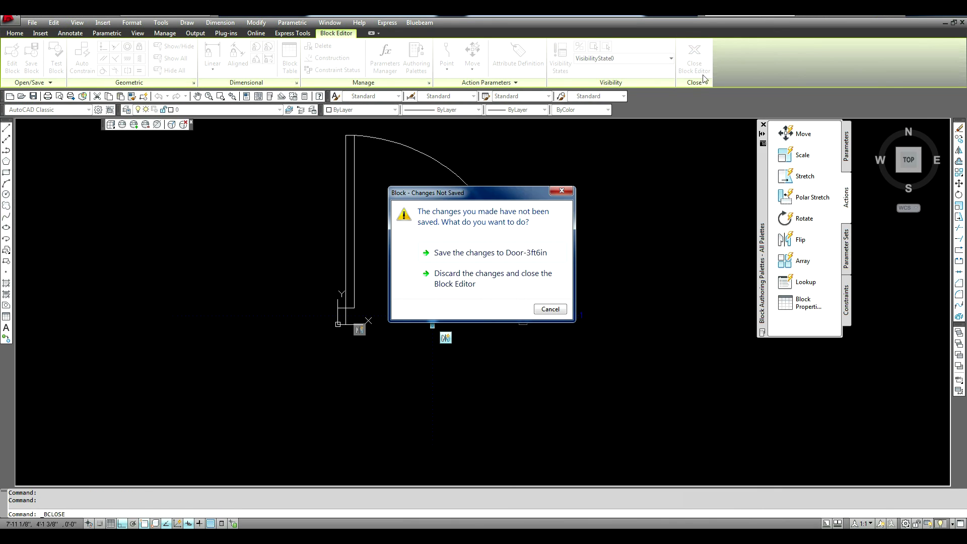
{"action": "left_click", "coordinate": [478, 258]}
{"action": "scroll", "coordinate": [514, 320], "scroll_direction": "up", "scroll_amount": 2}
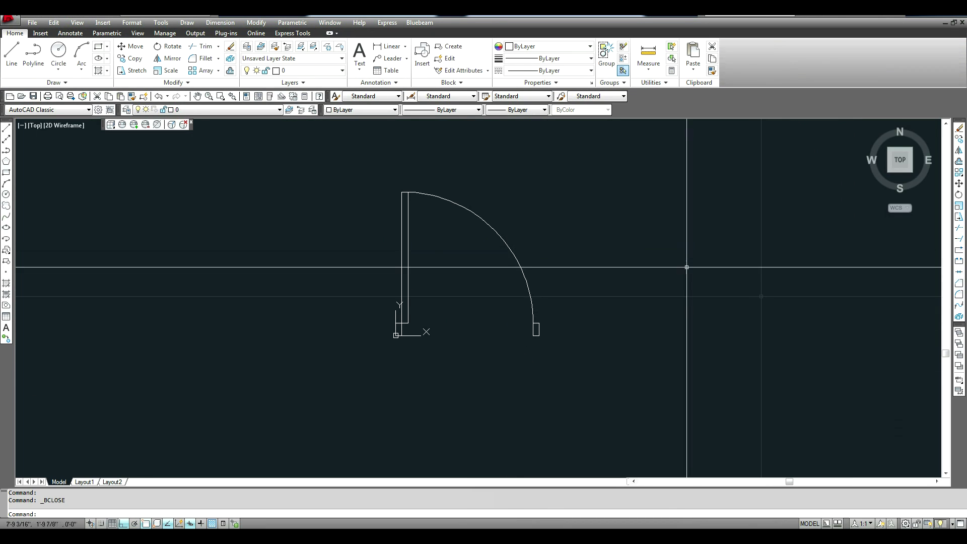
Step: Move the door block from layer 0 to the A-DOOR layer
{"action": "left_click", "coordinate": [663, 211]}
{"action": "key", "text": "Escape"}
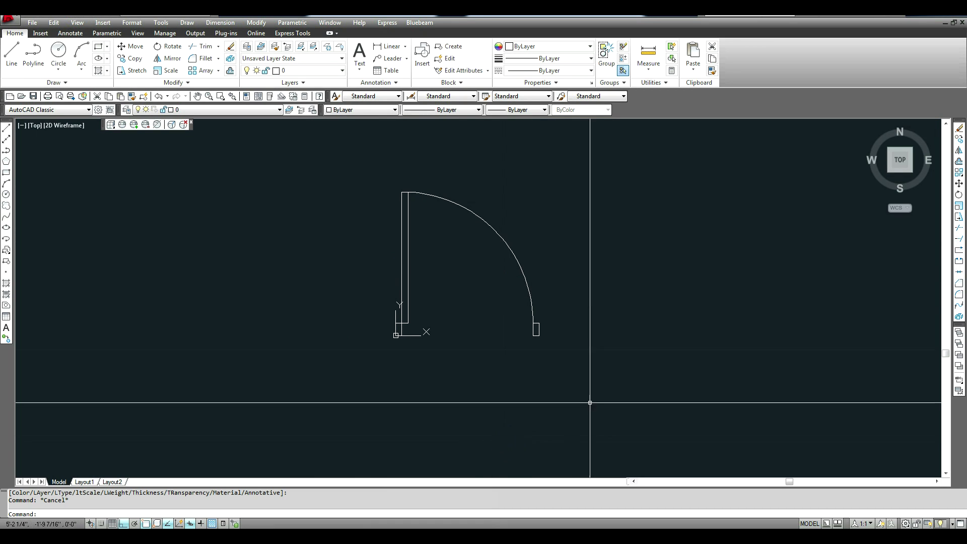
{"action": "left_click", "coordinate": [431, 193]}
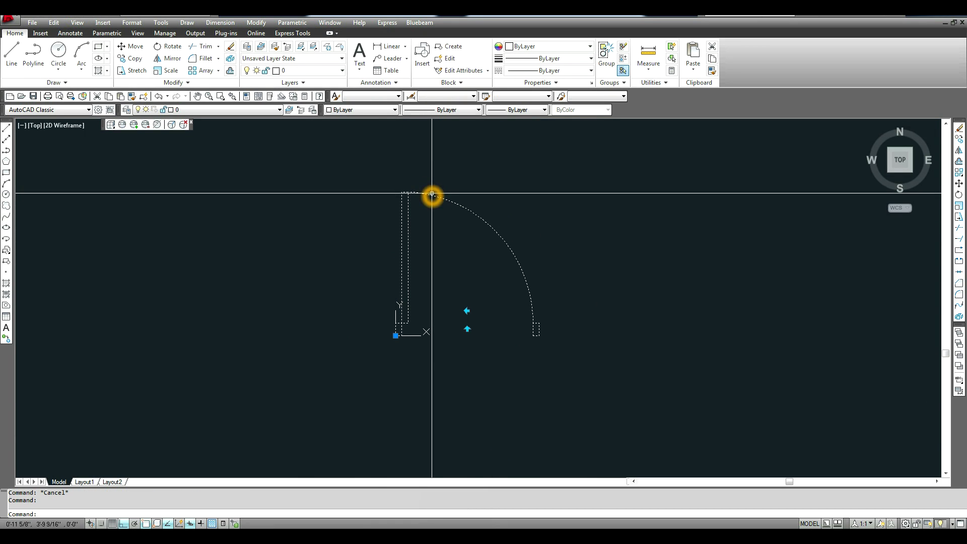
{"action": "left_click", "coordinate": [308, 73]}
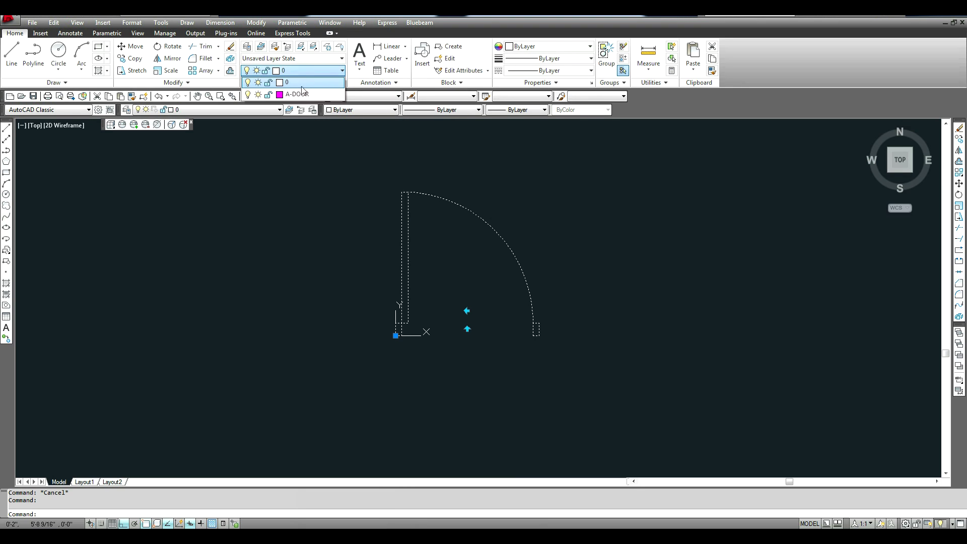
{"action": "left_click", "coordinate": [303, 94]}
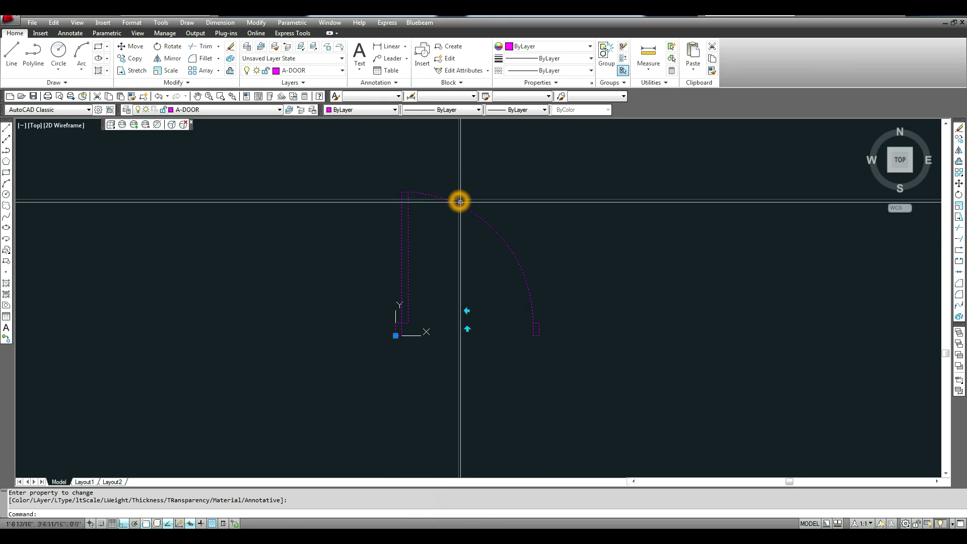
{"action": "left_click", "coordinate": [579, 453]}
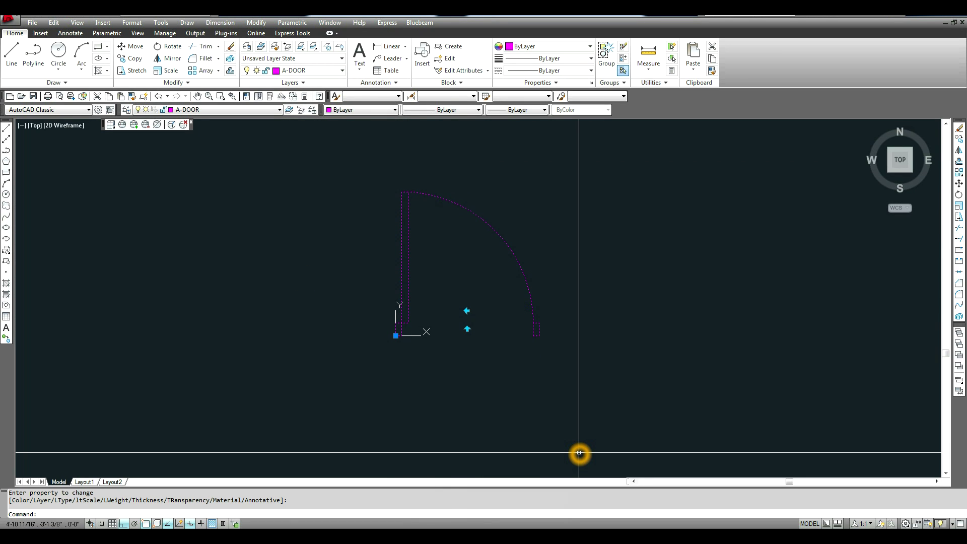